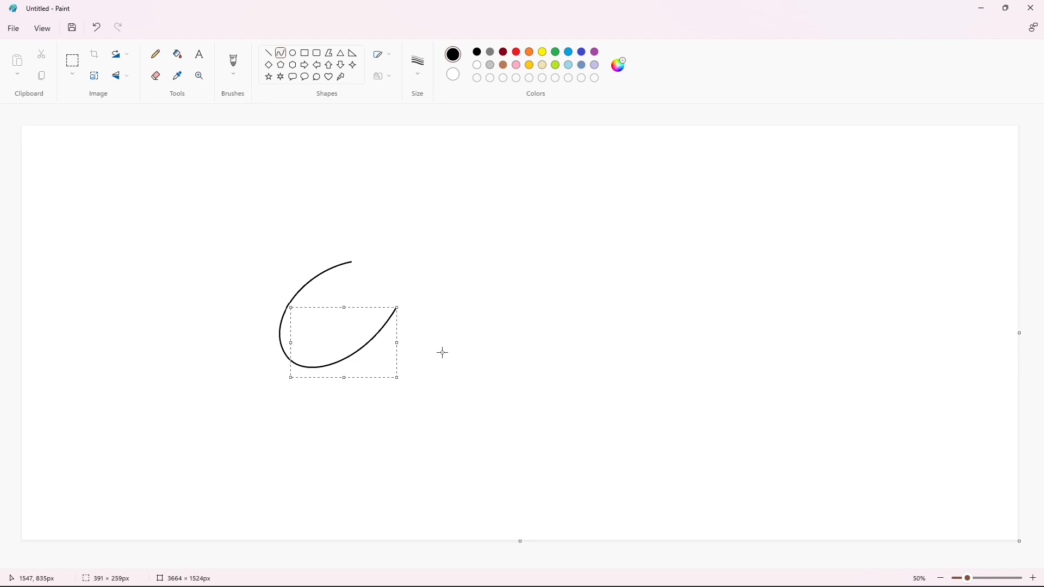
left_click(443, 353)
left_click_drag(397, 307, 367, 237)
mouse_move(392, 280)
left_mouse_down()
mouse_move(406, 282)
mouse_move(415, 267)
left_mouse_up()
left_click_drag(402, 245, 402, 240)
left_click(464, 249)
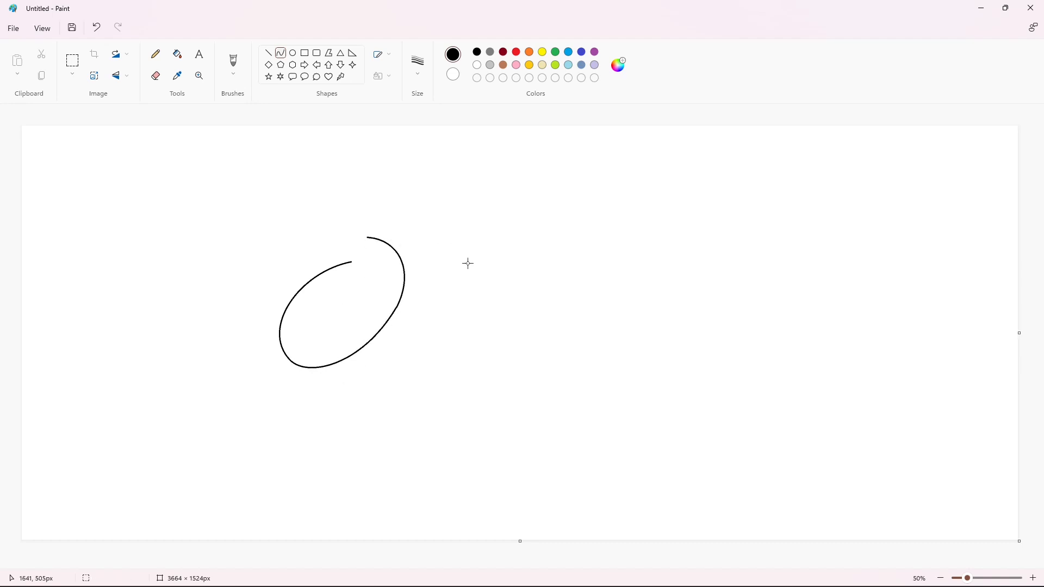
key("ctrl+z")
mouse_move(396, 307)
left_mouse_down()
mouse_move(356, 237)
mouse_move(417, 258)
mouse_move(399, 237)
left_mouse_up()
left_click(477, 298)
key("ctrl+z")
mouse_move(397, 307)
left_mouse_down()
mouse_move(350, 237)
mouse_move(415, 267)
mouse_move(396, 235)
left_mouse_up()
left_click(482, 287)
key("ctrl+z")
Step: Draw the outer curves of the C around its upper right and down its left side
left_click_drag(397, 307, 352, 236)
mouse_move(375, 271)
left_mouse_down()
mouse_move(417, 263)
mouse_move(399, 234)
mouse_move(234, 393)
left_mouse_up()
left_click(495, 303)
left_click_drag(303, 310, 215, 331)
left_click(499, 336)
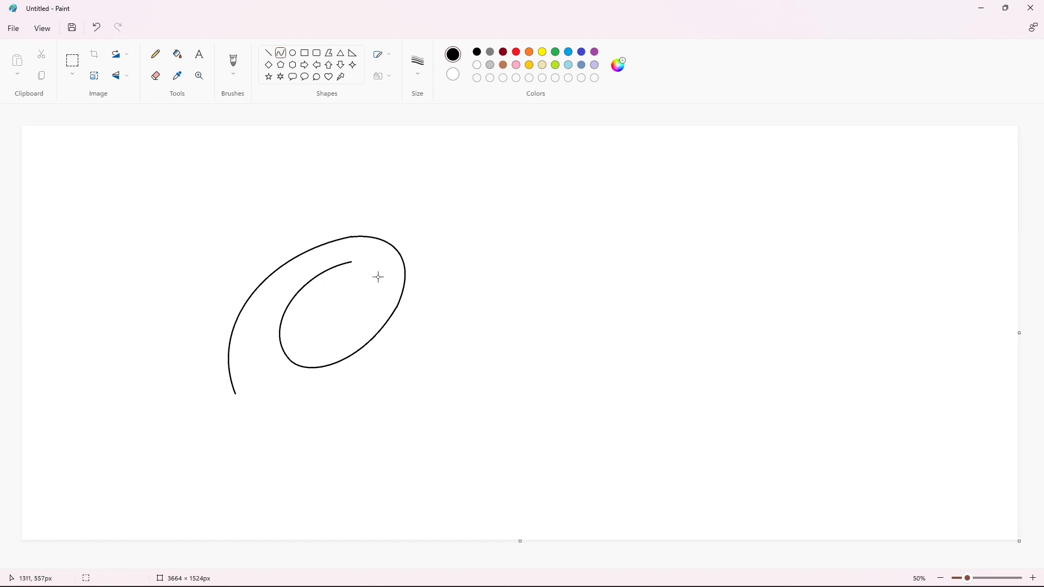
Step: Draw the rounded tip and inner edge of the C's inner loop, ending inside its upper-right curve
left_click_drag(352, 266, 305, 342)
left_click(419, 270)
mouse_move(319, 305)
left_mouse_down()
mouse_move(313, 291)
mouse_move(286, 326)
mouse_move(368, 303)
mouse_move(391, 276)
left_mouse_up()
left_click(394, 314)
left_click_drag(349, 352, 321, 358)
left_click_drag(380, 336, 392, 332)
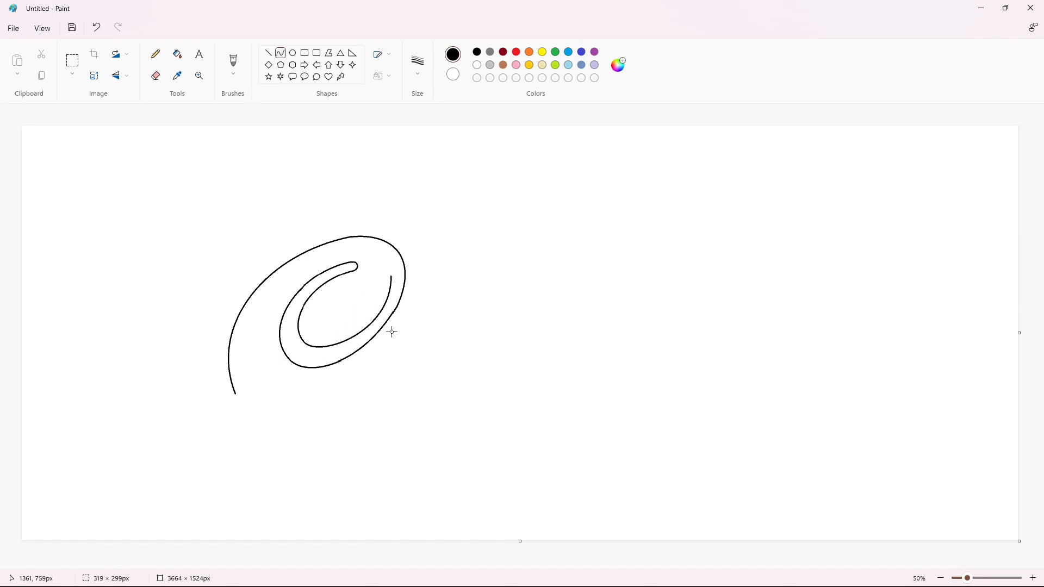
left_click(422, 331)
Step: Draw the C's inner edge across the top and down the left side, redrawing the left curve once
mouse_move(391, 276)
left_mouse_down()
mouse_move(296, 276)
mouse_move(357, 234)
left_mouse_up()
left_click_drag(296, 275, 277, 404)
left_click_drag(289, 341, 252, 299)
left_click_drag(256, 359, 239, 380)
left_click(440, 359)
key("ctrl+z")
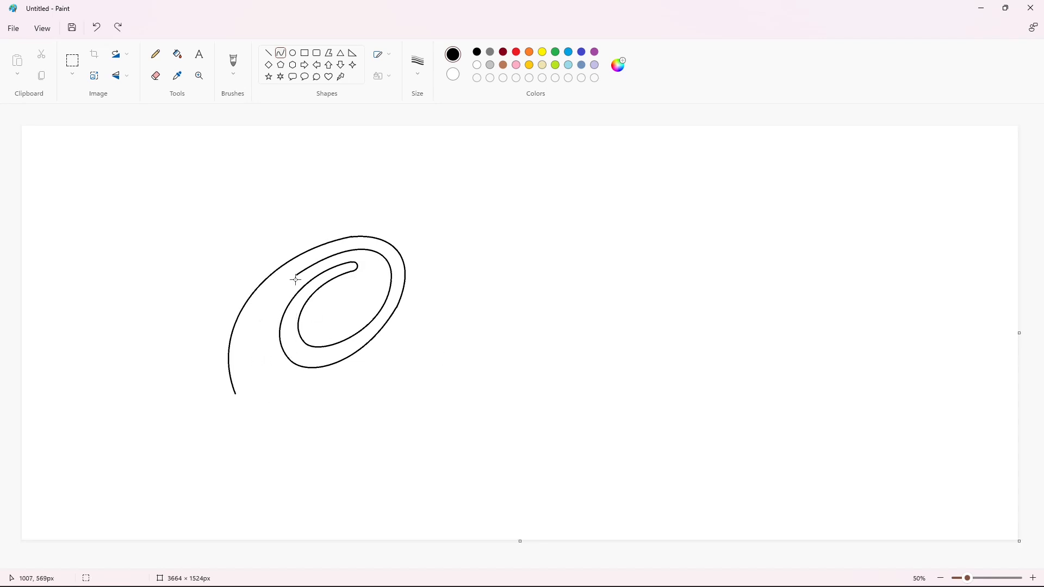
left_click_drag(296, 275, 283, 407)
left_click_drag(291, 327, 251, 318)
Step: Draw the C's inner and outer lower curves, both sweeping up to the right
mouse_move(265, 360)
left_mouse_down()
mouse_move(234, 390)
mouse_move(378, 360)
left_mouse_up()
left_click(374, 363)
mouse_move(330, 383)
left_mouse_down()
mouse_move(317, 410)
mouse_move(350, 397)
left_mouse_up()
left_click(446, 392)
mouse_move(236, 394)
left_mouse_down()
mouse_move(338, 390)
mouse_move(379, 376)
left_mouse_up()
left_click_drag(270, 391, 256, 437)
left_click_drag(318, 425, 326, 449)
left_click(432, 447)
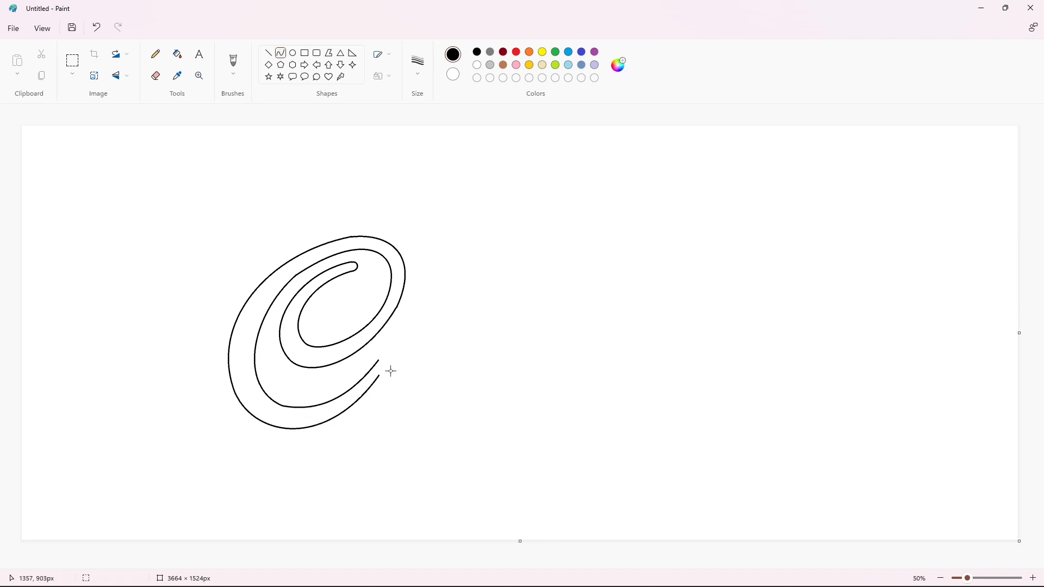
Step: Draw the arched upper-left curve of the letter a, starting from the C's lower inner edge
mouse_move(379, 360)
left_mouse_down()
mouse_move(431, 308)
mouse_move(395, 326)
left_mouse_up()
left_click_drag(409, 317, 406, 299)
left_click(488, 347)
Step: Draw a purple diagonal guide line rising to the right from below the C's lower end, and set the colour back to black
left_click(595, 52)
left_click_drag(372, 406, 706, 306)
left_click(477, 52)
Step: Draw the right edge of the a as an S-shaped curve running down from its arched top
left_click_drag(433, 307, 434, 362)
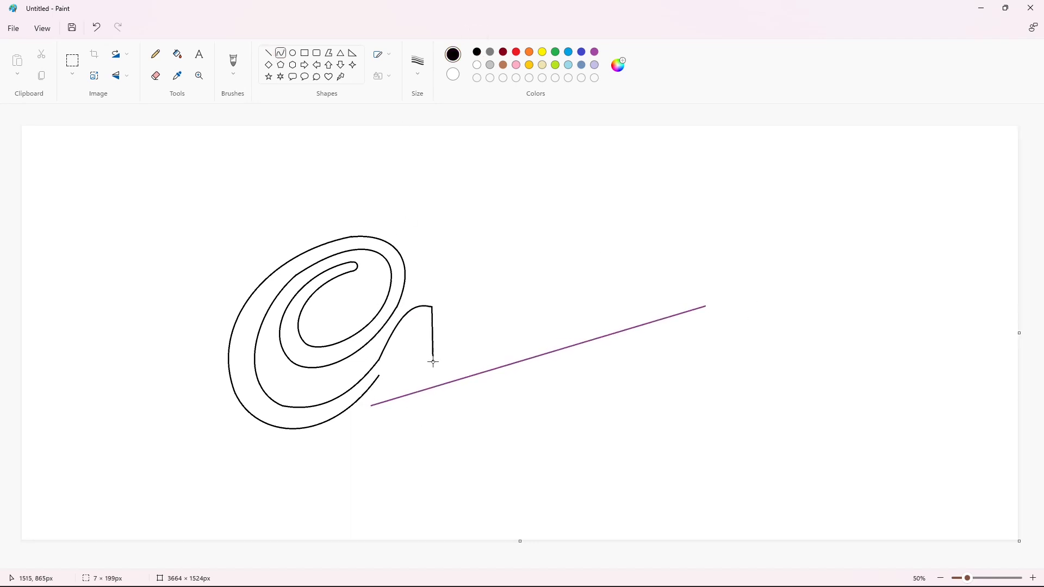
left_click_drag(434, 316, 441, 309)
left_click_drag(434, 340, 426, 346)
left_click(459, 335)
Step: Draw the two rounded bottom curves of the a along the guide line and the small hook on its right edge
mouse_move(379, 375)
left_mouse_down()
mouse_move(419, 381)
mouse_move(420, 372)
left_mouse_up()
mouse_move(386, 384)
left_mouse_down()
mouse_move(384, 402)
mouse_move(409, 402)
mouse_move(449, 367)
left_mouse_up()
left_click(460, 409)
left_click_drag(426, 375, 427, 386)
mouse_move(440, 382)
left_mouse_down()
mouse_move(444, 354)
mouse_move(434, 371)
left_mouse_up()
left_click(481, 392)
left_click_drag(441, 363, 441, 371)
left_click(505, 364)
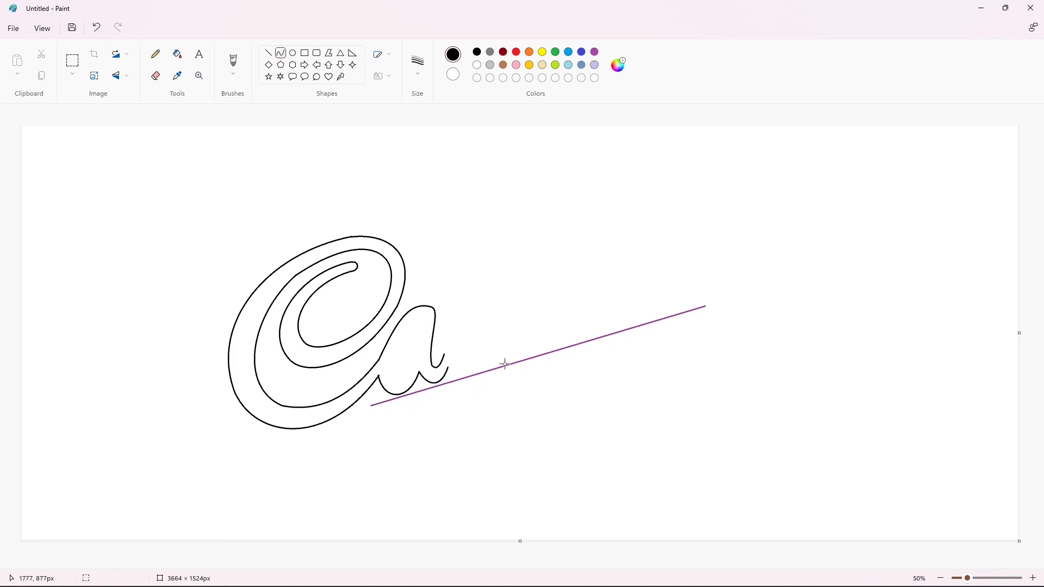
Step: Draw the narrow slanted counter inside the letter a
mouse_move(419, 320)
left_mouse_down()
mouse_move(397, 373)
mouse_move(402, 326)
left_mouse_up()
mouse_move(395, 363)
left_mouse_down()
mouse_move(418, 337)
mouse_move(404, 379)
mouse_move(414, 360)
left_mouse_up()
left_click(404, 371)
left_click(434, 357)
left_click_drag(421, 319, 427, 314)
left_click(482, 322)
Step: Draw the d's left bowl edge and the curve around its bottom and up its right side
left_click_drag(444, 354, 470, 299)
left_click_drag(454, 335, 446, 332)
left_click_drag(456, 320, 450, 319)
left_click(549, 328)
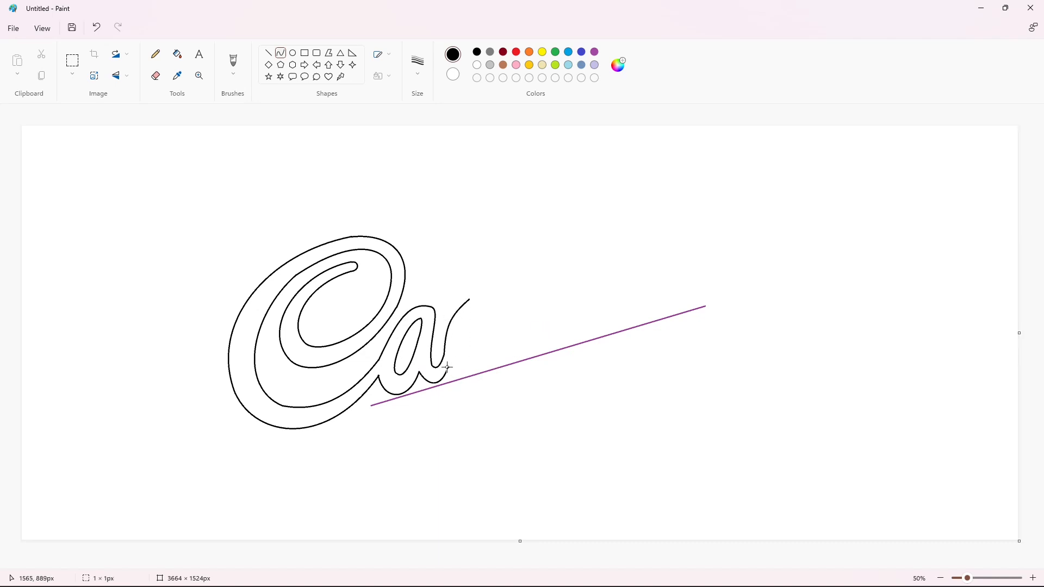
mouse_move(447, 367)
left_mouse_down()
mouse_move(480, 280)
mouse_move(466, 388)
mouse_move(497, 365)
left_mouse_up()
left_click(572, 357)
Step: Draw the d's rounded upper-left tip and the shallow dipping curve that leads to the next letter
mouse_move(469, 299)
left_mouse_down()
mouse_move(462, 285)
mouse_move(501, 258)
left_mouse_up()
left_click(540, 283)
left_click_drag(479, 259, 482, 271)
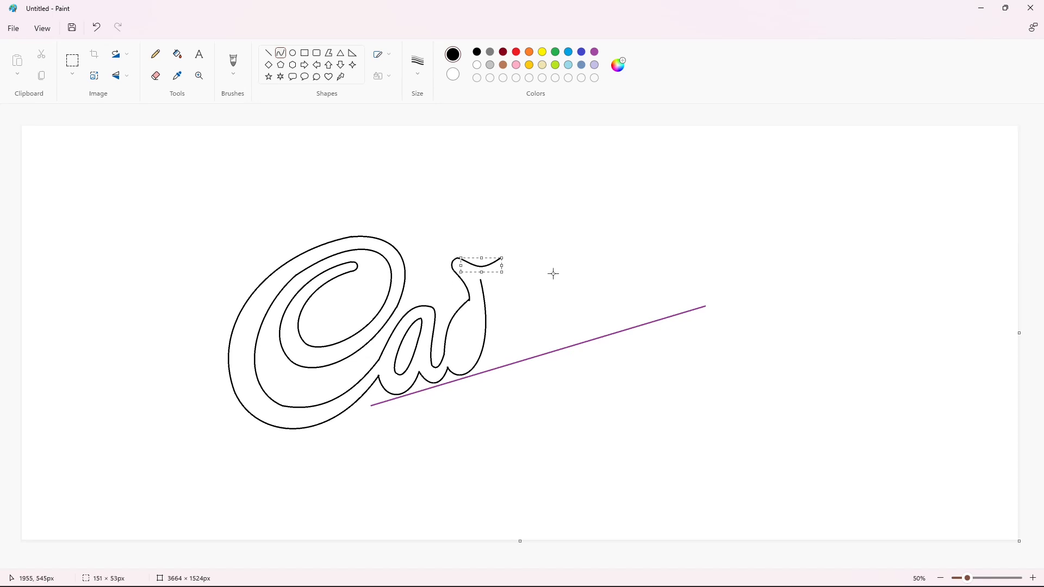
left_click(553, 273)
key("ctrl+z")
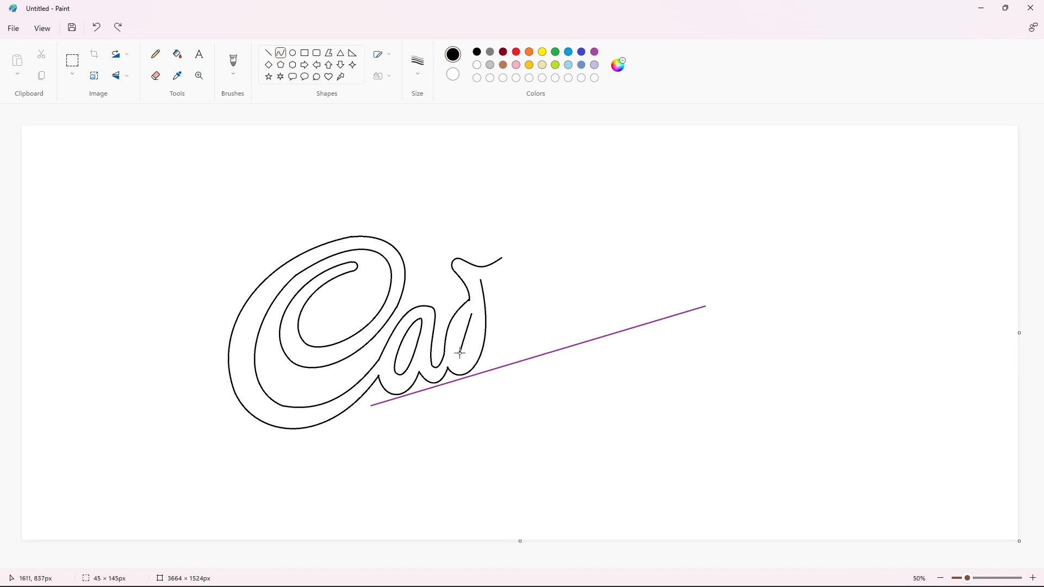
Step: Draw the slanted counter inside the d and the short line linking its stem to the b
mouse_move(469, 333)
left_mouse_down()
mouse_move(470, 359)
mouse_move(472, 314)
mouse_move(456, 341)
mouse_move(455, 329)
left_mouse_up()
left_click(531, 351)
left_click(517, 330)
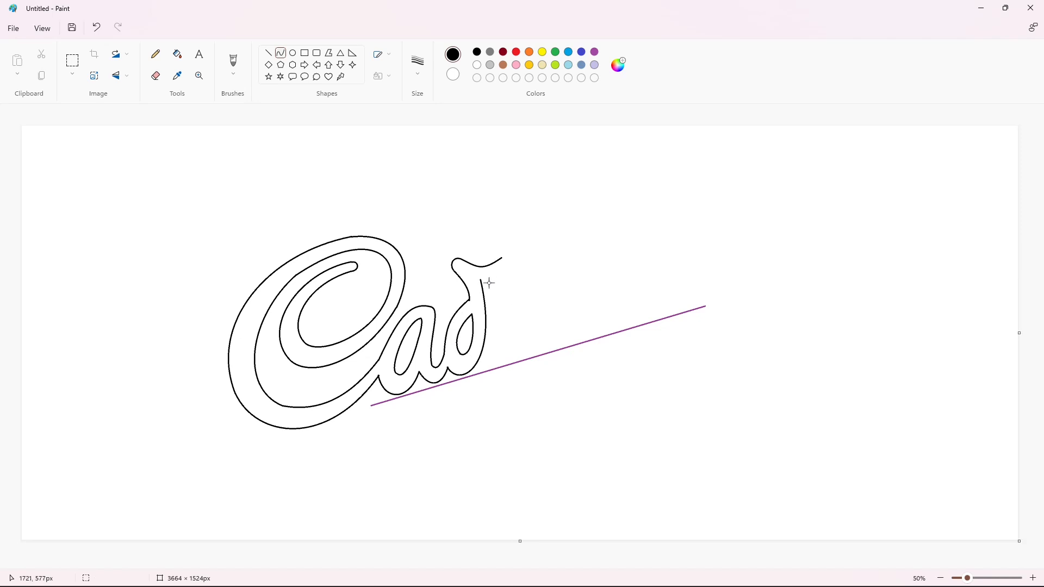
left_click_drag(486, 280, 487, 281)
left_click(513, 284)
Step: Draw the b's curved left edge and its rounded ascender
left_click_drag(493, 278, 511, 359)
left_click_drag(504, 313, 488, 315)
left_click_drag(495, 343, 491, 353)
left_click(516, 263)
mouse_move(524, 247)
left_mouse_down()
mouse_move(510, 291)
mouse_move(518, 265)
mouse_move(507, 278)
mouse_move(518, 285)
left_mouse_up()
left_click(577, 264)
Step: Draw the upper and lower right curves of the b's bowl, leaving a gap for the next letter's connection
left_click_drag(526, 297, 531, 291)
left_click(569, 303)
left_click_drag(510, 359, 531, 321)
mouse_move(518, 350)
left_mouse_down()
mouse_move(520, 361)
mouse_move(533, 347)
left_mouse_up()
left_click(583, 333)
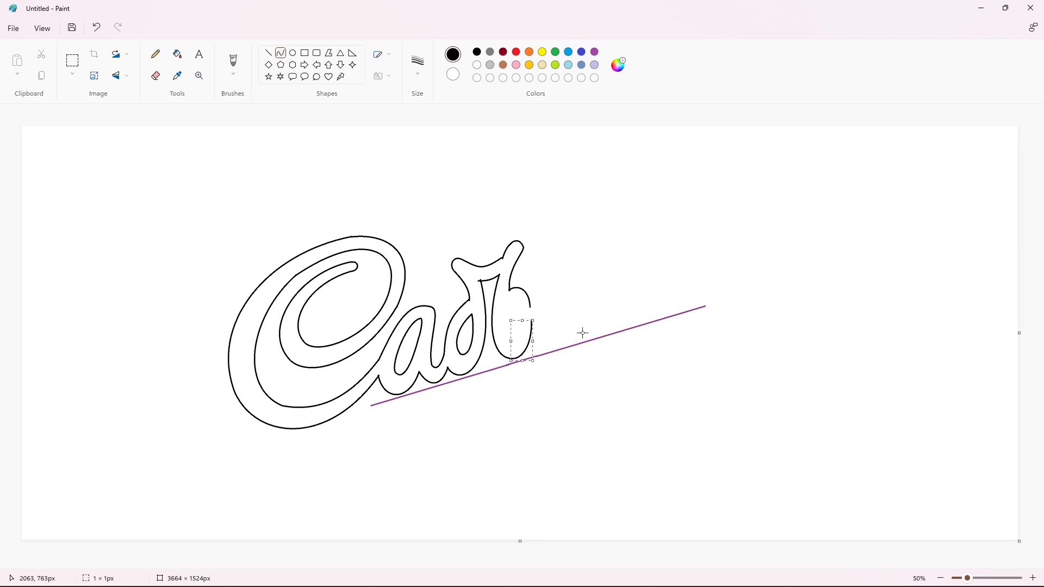
Step: Draw an ellipse of about 55 × 131 px as the counter of the b
left_click(293, 53)
left_click_drag(506, 305, 521, 341)
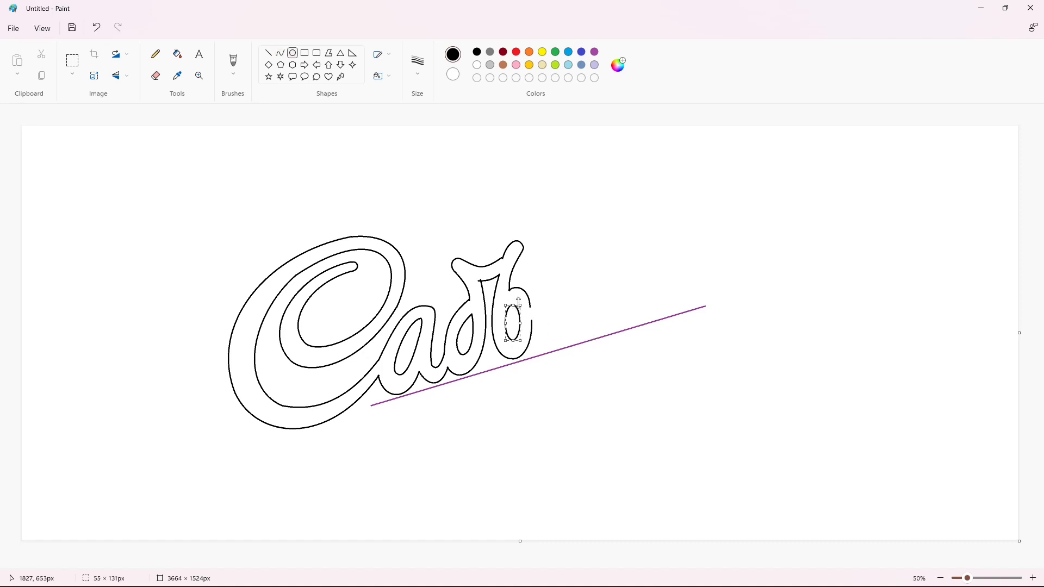
left_click(587, 310)
Step: Draw the two short connecting curves from the gap in the b's bowl toward the u
left_click(281, 53)
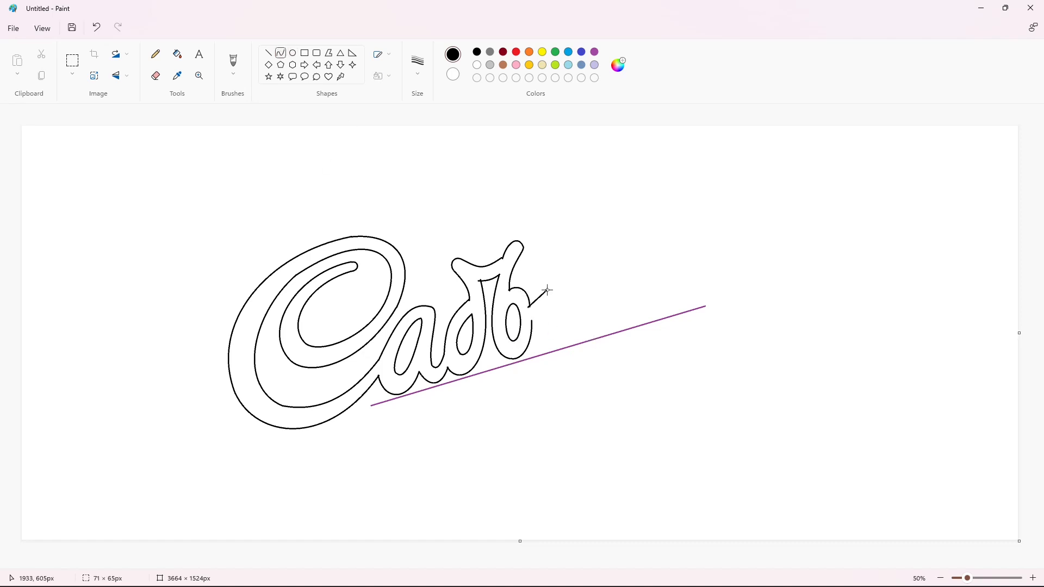
left_click_drag(544, 298, 532, 328)
left_click(537, 321)
left_click(578, 317)
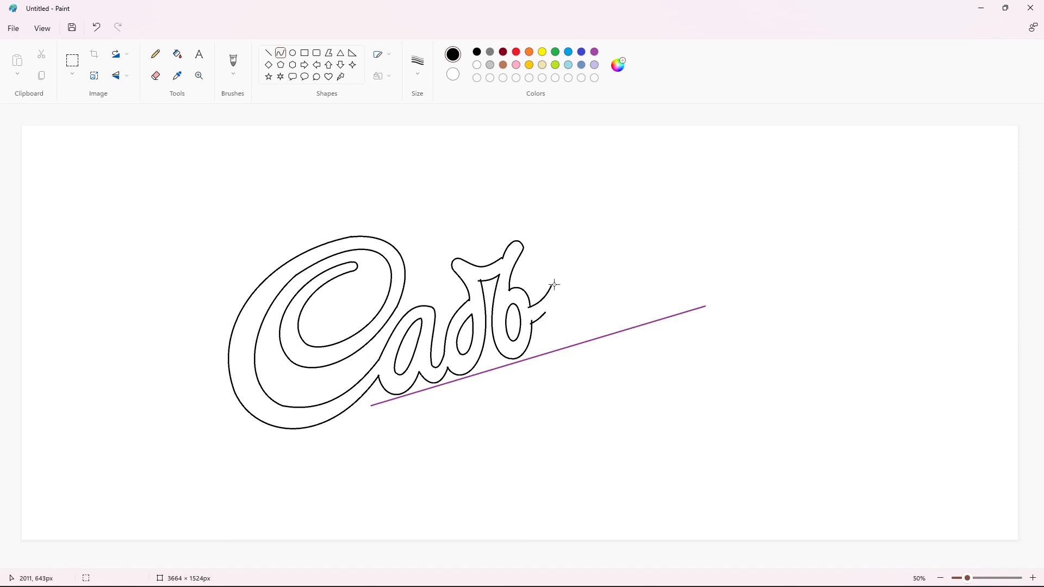
Step: Draw the u's first stem with its rounded top, inner hook and bottom curve
left_click(597, 289)
left_click_drag(564, 291, 570, 316)
left_click_drag(561, 312, 551, 322)
mouse_move(553, 331)
left_mouse_down()
mouse_move(554, 342)
mouse_move(571, 331)
left_mouse_up()
left_click(616, 331)
left_click_drag(554, 330, 540, 349)
left_click_drag(553, 352, 555, 355)
left_click(633, 387)
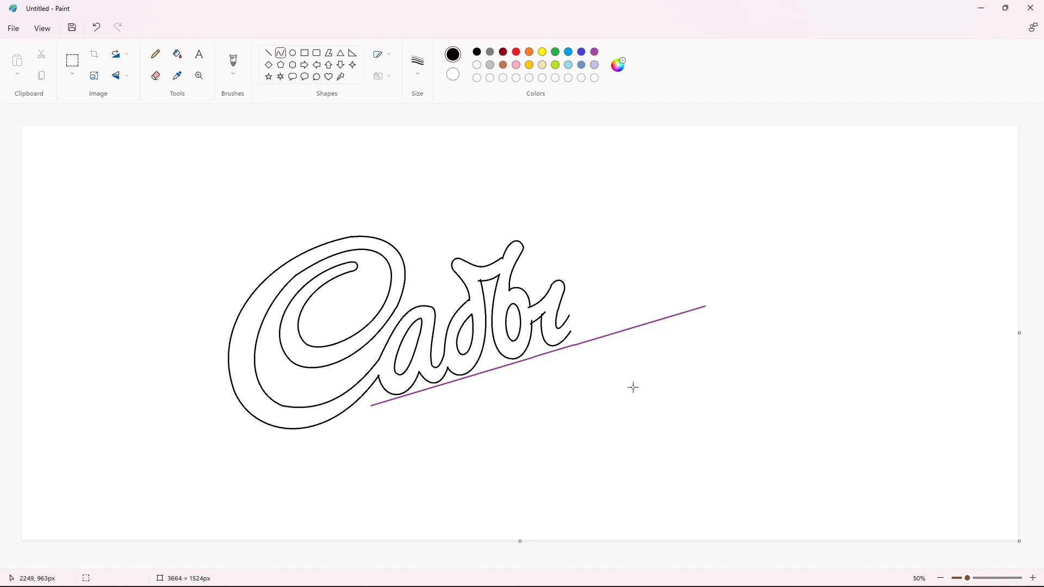
key("ctrl+z")
Step: Draw the rounded top of the u's second stem
left_click_drag(579, 315, 581, 314)
left_click_drag(577, 294, 567, 255)
left_click_drag(584, 274, 605, 271)
left_click(589, 334)
Step: Draw the inner hook of the u's second stem and the rounded bottom curve beneath it
left_click_drag(581, 315, 600, 287)
left_click_drag(586, 309, 607, 290)
left_click(623, 313)
left_click_drag(589, 313, 580, 341)
left_click_drag(596, 328, 603, 333)
left_click(675, 320)
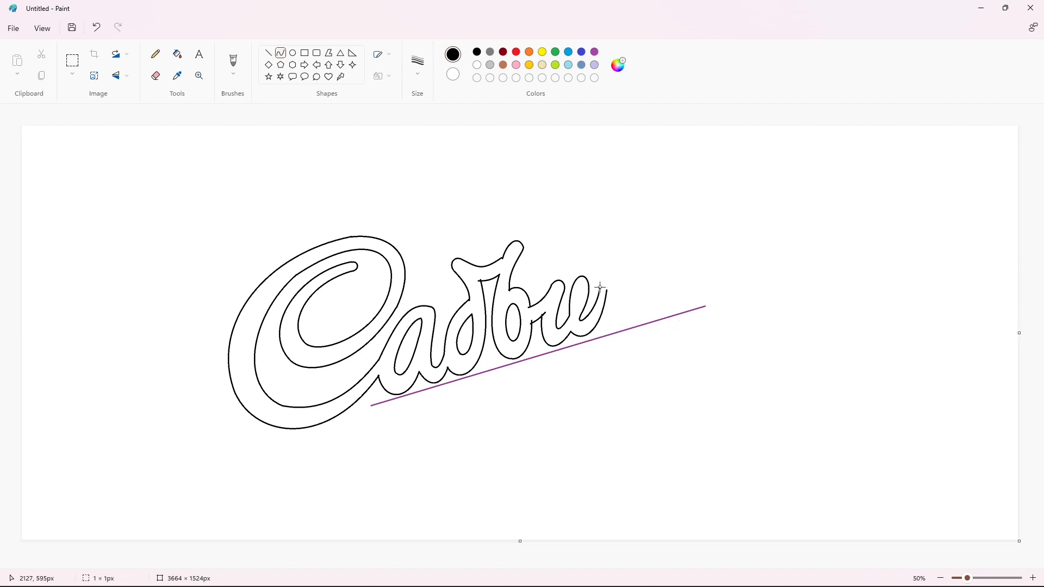
Step: Draw the r's rounded top and its shoulder curve
left_click_drag(600, 288, 617, 251)
left_click(268, 53)
left_click(281, 53)
left_click_drag(633, 273, 637, 294)
left_click(671, 277)
Step: Draw the r's inner tail hook and its rounded bottom curve along the guide line
mouse_move(633, 300)
left_mouse_down()
mouse_move(621, 317)
mouse_move(642, 299)
left_mouse_up()
left_click(701, 309)
left_click_drag(635, 307, 603, 333)
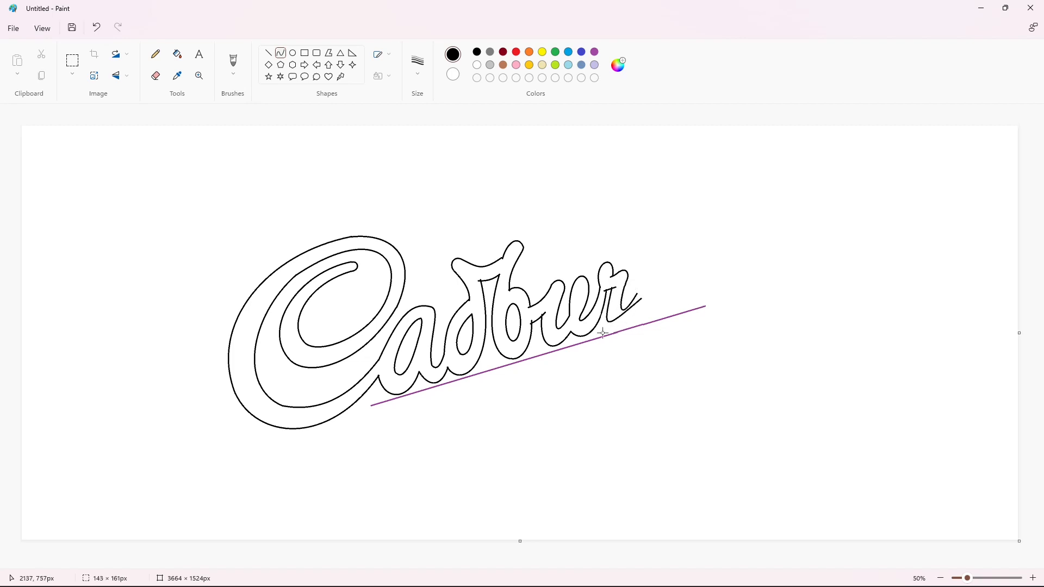
left_click(680, 320)
Step: Draw the y's left arm with its rounded top and the curves of its bowl
left_click_drag(648, 266, 649, 266)
left_click_drag(678, 279, 733, 296)
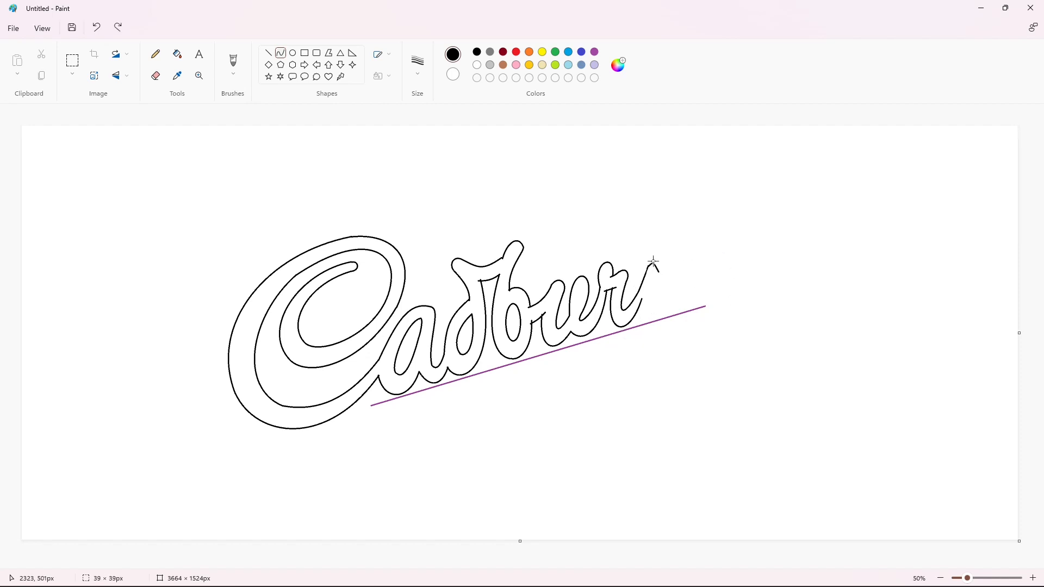
mouse_move(654, 261)
left_mouse_down()
mouse_move(665, 259)
mouse_move(648, 303)
left_mouse_up()
mouse_move(650, 303)
left_mouse_down()
mouse_move(670, 299)
mouse_move(647, 321)
left_mouse_up()
left_click_drag(649, 321, 671, 324)
left_click(714, 276)
Step: Draw the y's right stem with its rounded top and the rounded descender
mouse_move(675, 251)
left_mouse_down()
mouse_move(680, 311)
mouse_move(690, 269)
left_mouse_up()
mouse_move(689, 274)
left_mouse_down()
mouse_move(677, 342)
mouse_move(663, 330)
mouse_move(662, 349)
mouse_move(667, 318)
left_mouse_up()
left_click(731, 285)
left_click(685, 347)
left_click(718, 341)
Step: Fill the background around the lettering with purple so that it absorbs the guide line
left_click(178, 53)
left_click(594, 52)
left_click(550, 180)
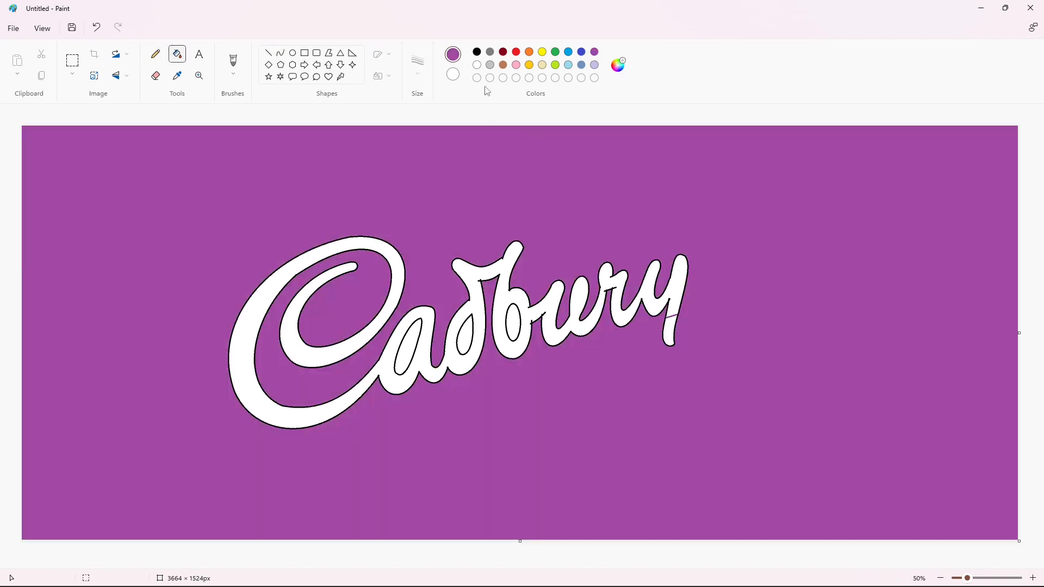
Step: Fill the background with white and the outlined lettering with black
left_click(477, 65)
left_click(631, 277)
left_click(477, 52)
left_click(484, 292)
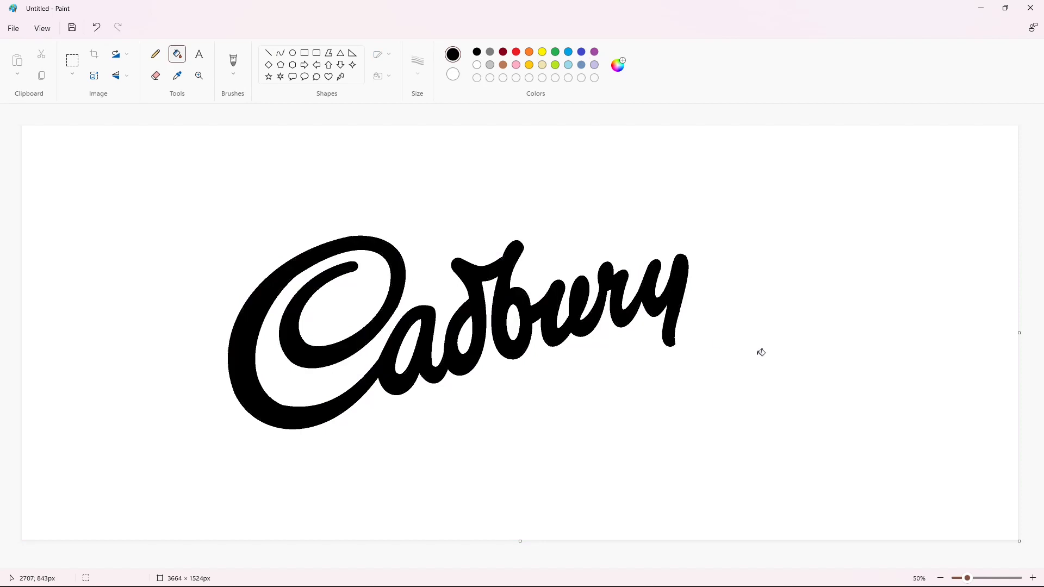
Step: Choose the Curve tool with a thinner line thickness
left_click(282, 55)
left_click(420, 71)
left_click(427, 116)
left_click_drag(679, 204, 187, 317)
left_click_drag(454, 246, 256, 181)
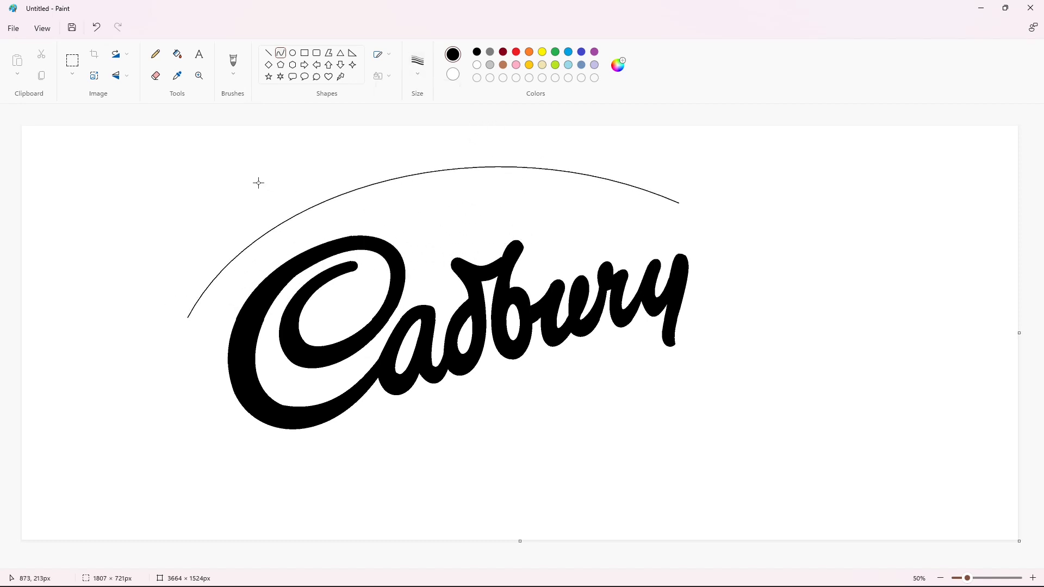
key("ctrl+z")
left_click_drag(687, 209, 264, 234)
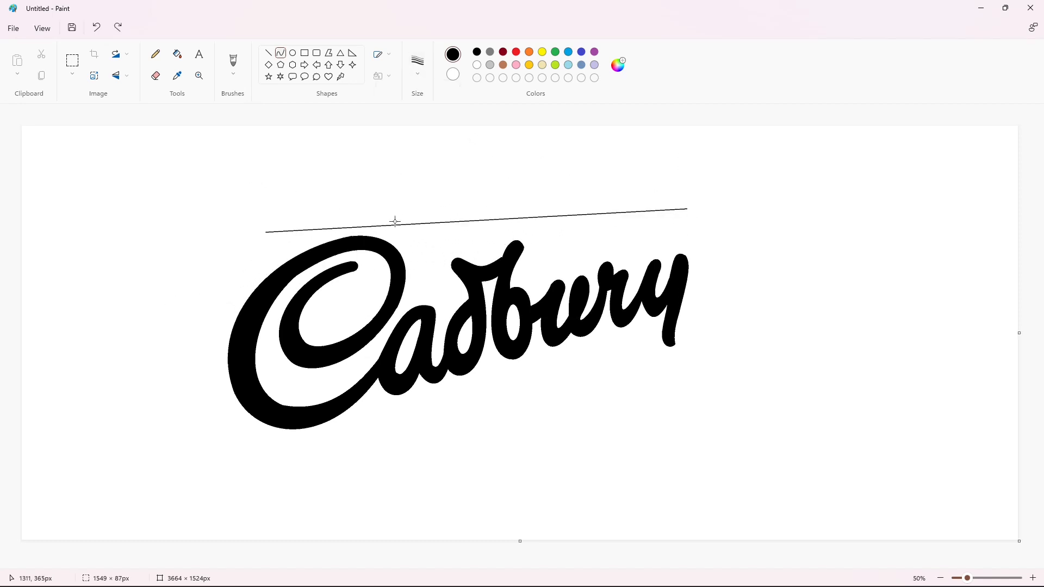
mouse_move(396, 217)
left_mouse_down()
mouse_move(579, 144)
mouse_move(385, 149)
left_mouse_up()
key("ctrl+z")
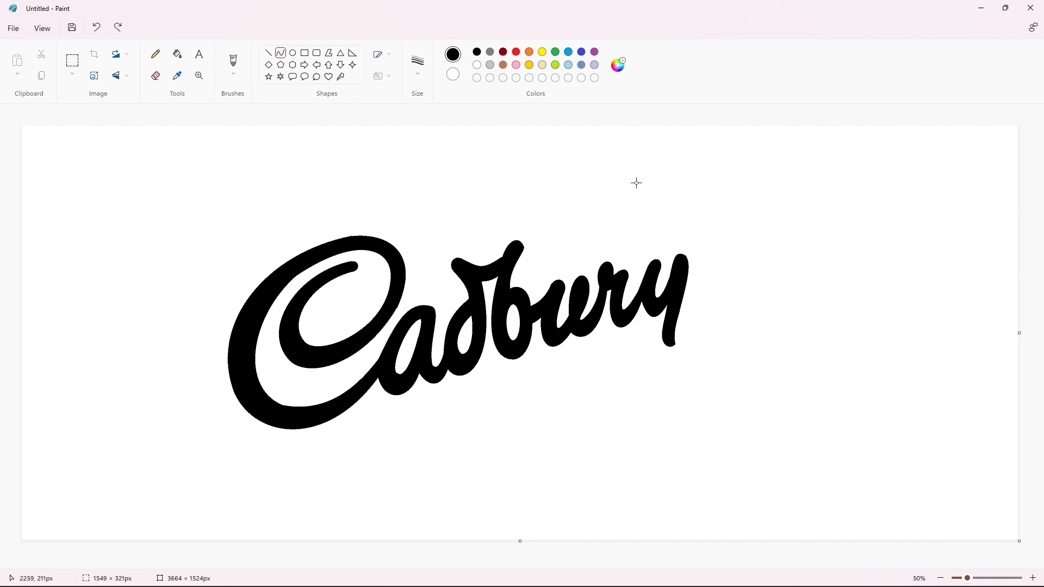
Step: Draw a large thin arc above the lettering and continue it around the right side to below the y
left_click_drag(637, 183, 263, 234)
mouse_move(328, 223)
left_mouse_down()
mouse_move(497, 152)
mouse_move(367, 170)
left_mouse_up()
left_click_drag(637, 184, 570, 434)
left_click_drag(613, 260, 758, 353)
left_click(822, 352)
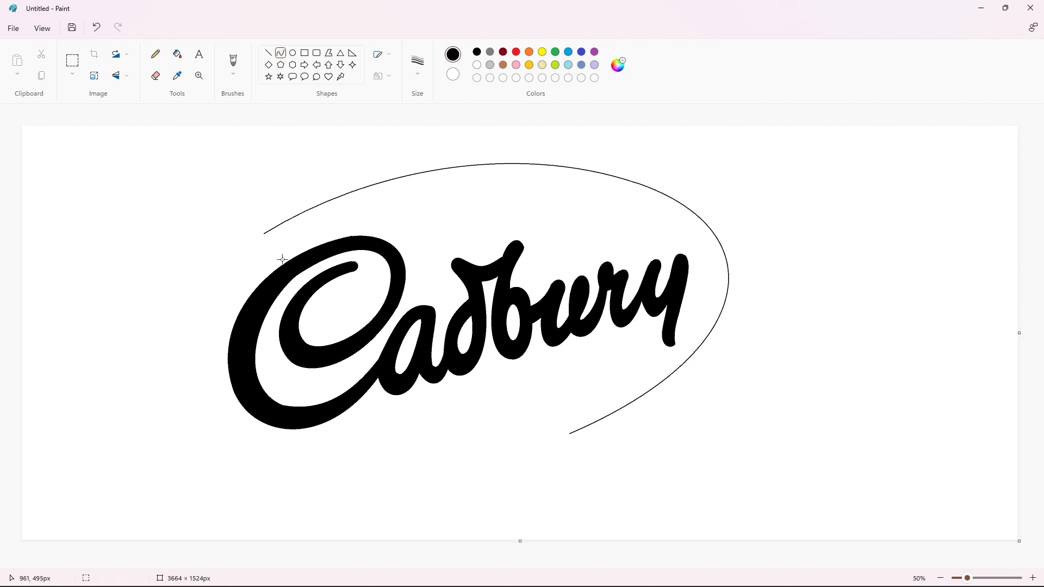
left_click_drag(264, 234, 275, 468)
left_click_drag(271, 358, 142, 415)
left_click(428, 333)
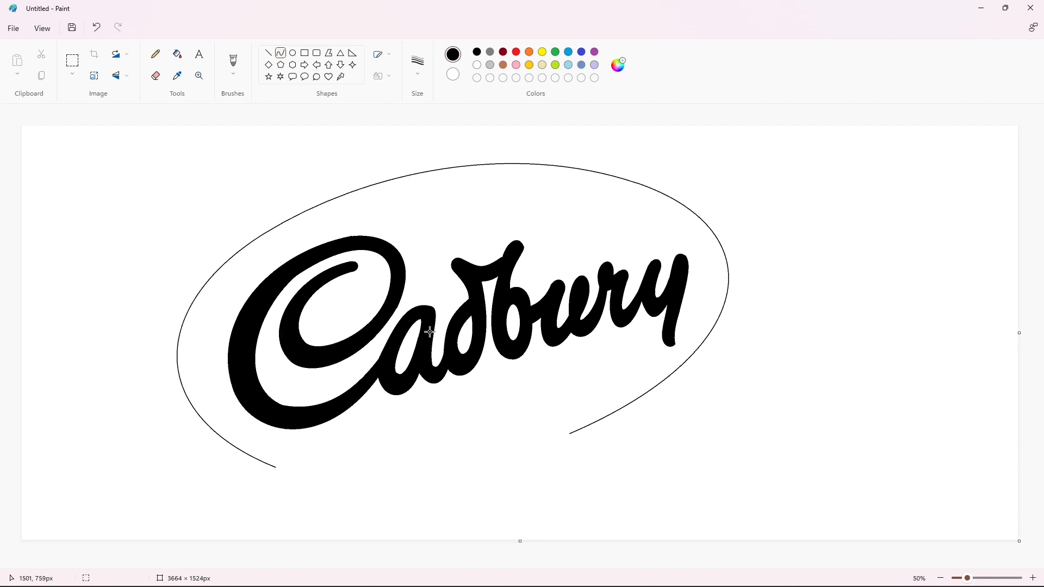
key("ctrl+z")
Step: Draw a thin arc around the left of the C and continue it beneath the lettering to the lower right, outside the existing curve
left_click_drag(264, 234, 269, 460)
mouse_move(268, 348)
left_mouse_down()
mouse_move(180, 361)
mouse_move(149, 420)
left_mouse_up()
left_click(367, 385)
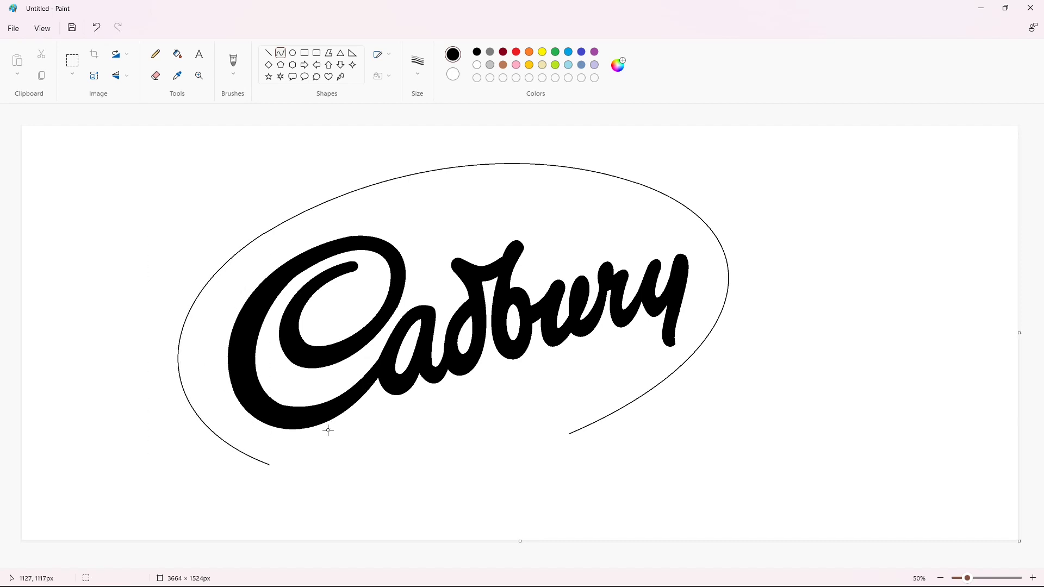
left_click_drag(269, 465, 709, 383)
mouse_move(464, 440)
left_mouse_down()
mouse_move(401, 501)
mouse_move(595, 478)
left_mouse_up()
left_click(797, 485)
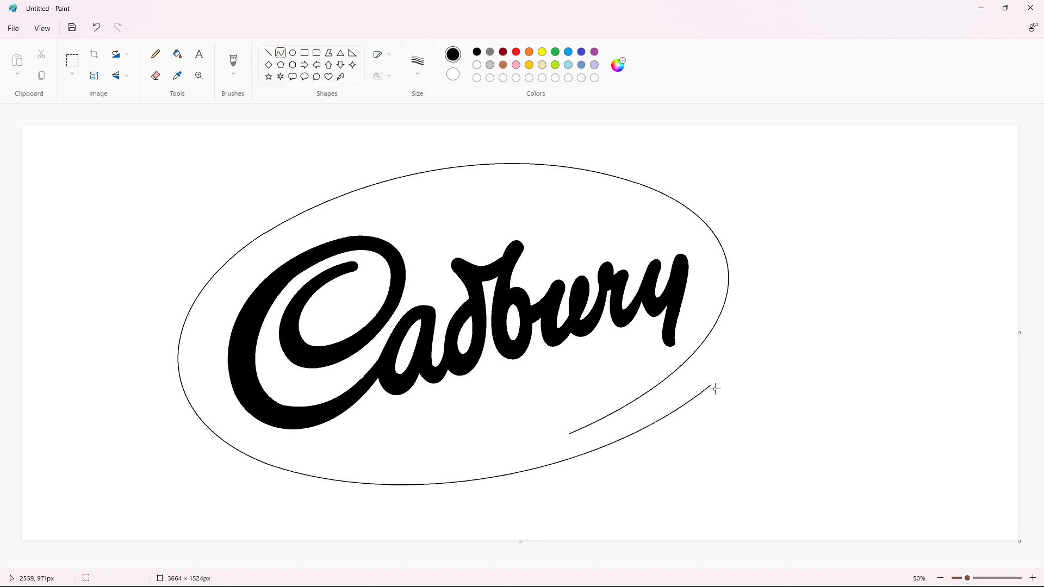
left_click_drag(711, 387, 515, 157)
left_click_drag(649, 308, 774, 151)
left_click(922, 341)
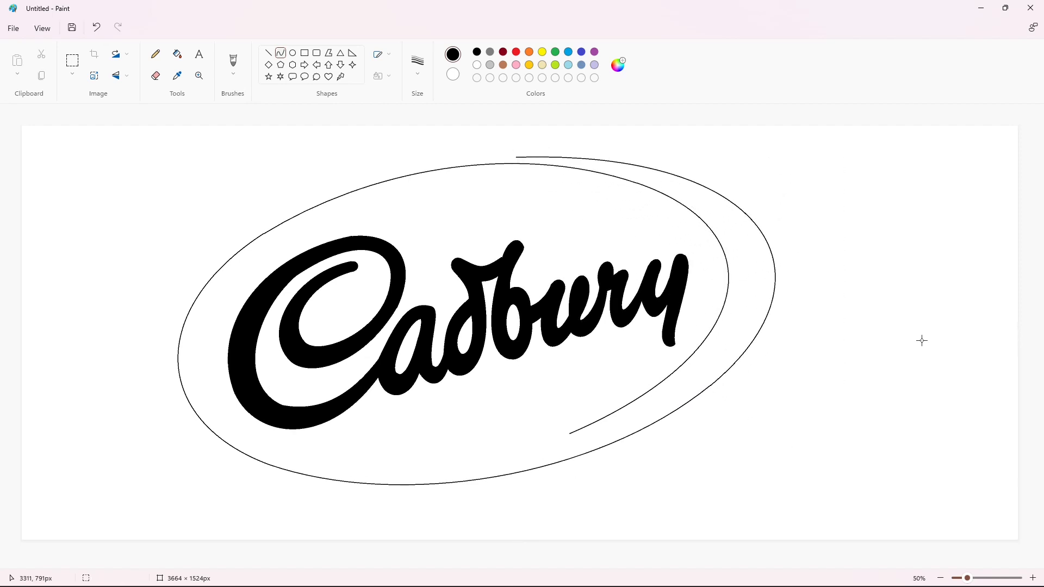
key("ctrl+z")
Step: Draw an outer arc from the lower-right end of the bottom curve around the right side to just above the oval's top
mouse_move(709, 386)
left_mouse_down()
mouse_move(688, 288)
mouse_move(516, 157)
left_mouse_up()
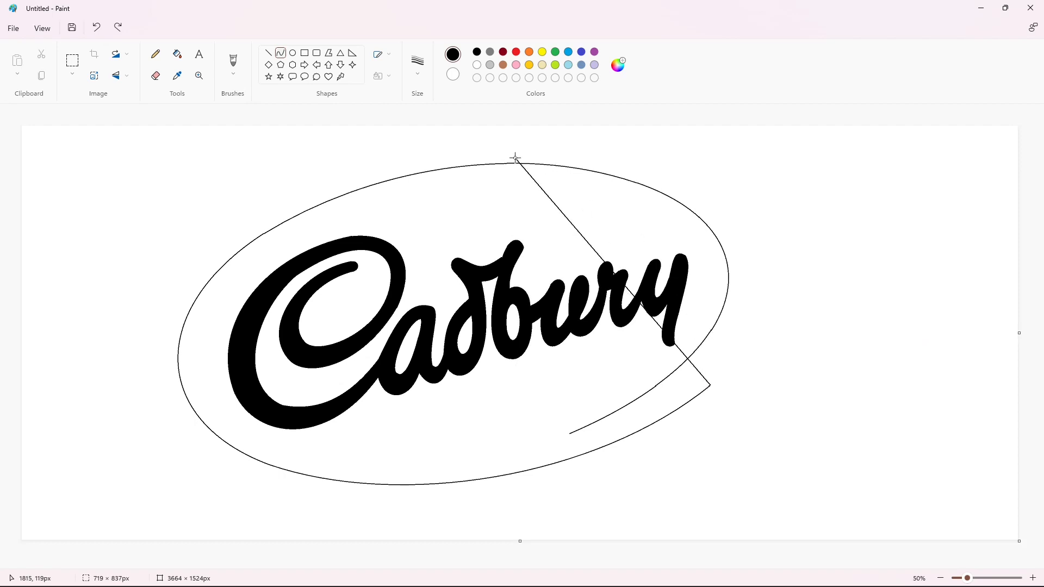
mouse_move(613, 272)
left_mouse_down()
mouse_move(817, 281)
mouse_move(755, 177)
mouse_move(758, 149)
left_mouse_up()
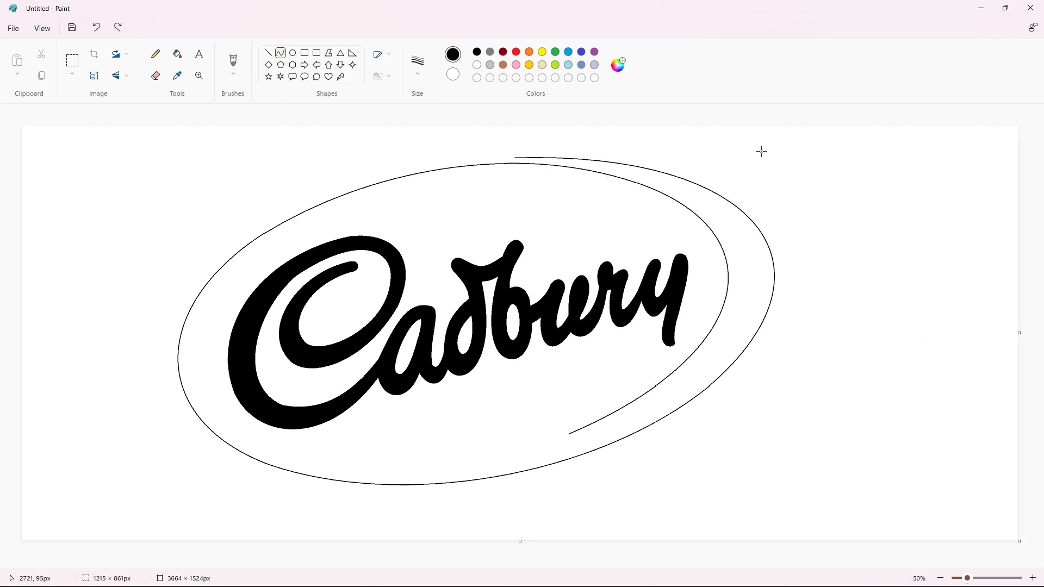
left_click_drag(516, 158, 569, 428)
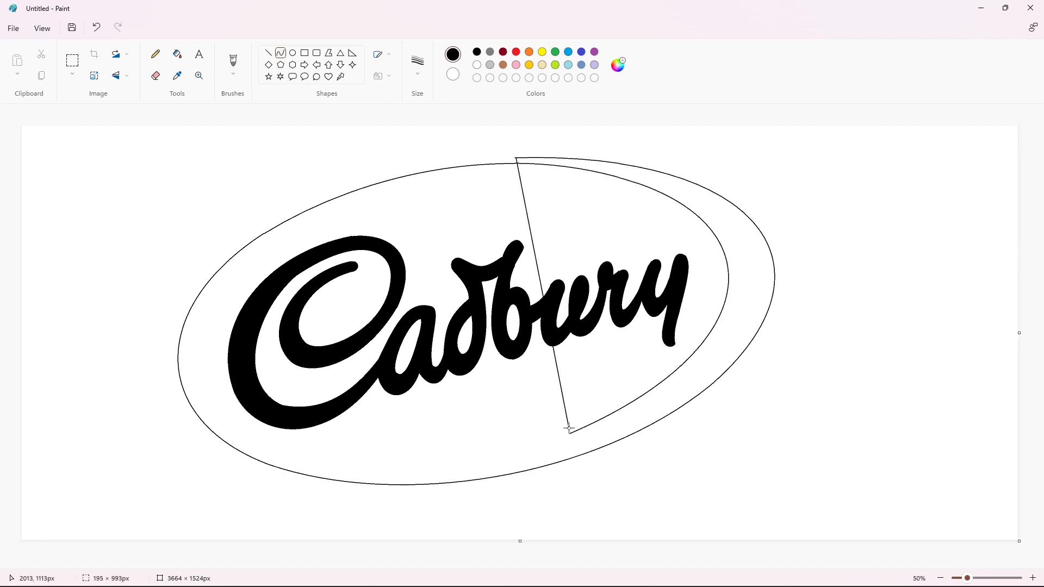
left_click_drag(561, 312, 852, 331)
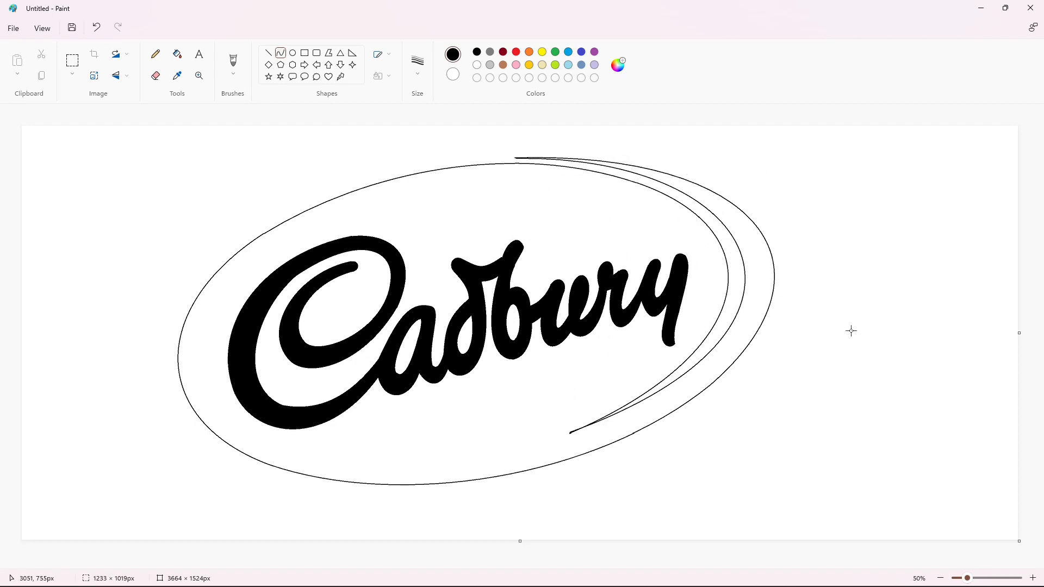
key("ctrl+z")
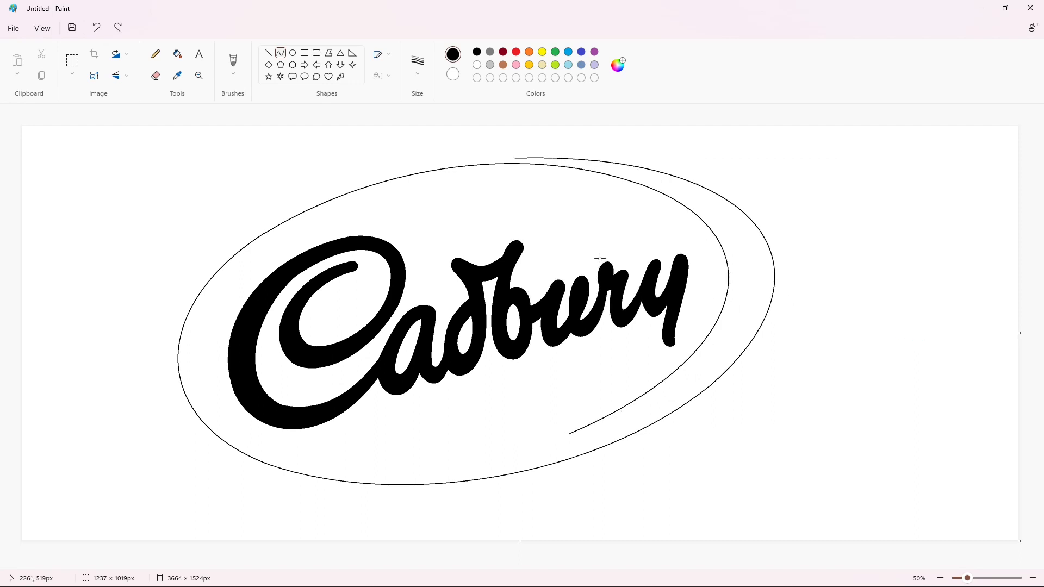
left_click_drag(516, 158, 570, 434)
left_click_drag(545, 289, 860, 316)
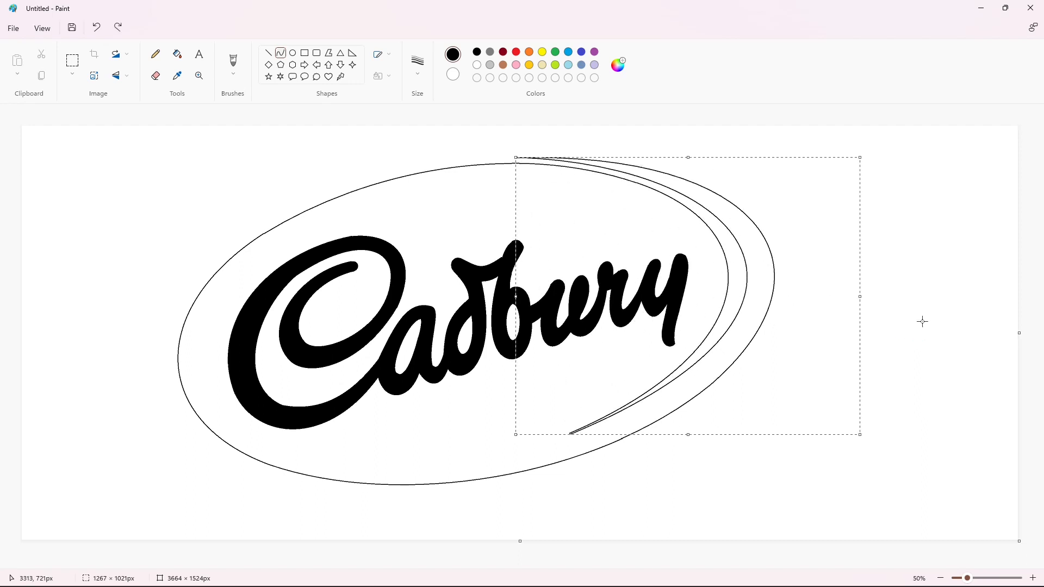
key("ctrl+z")
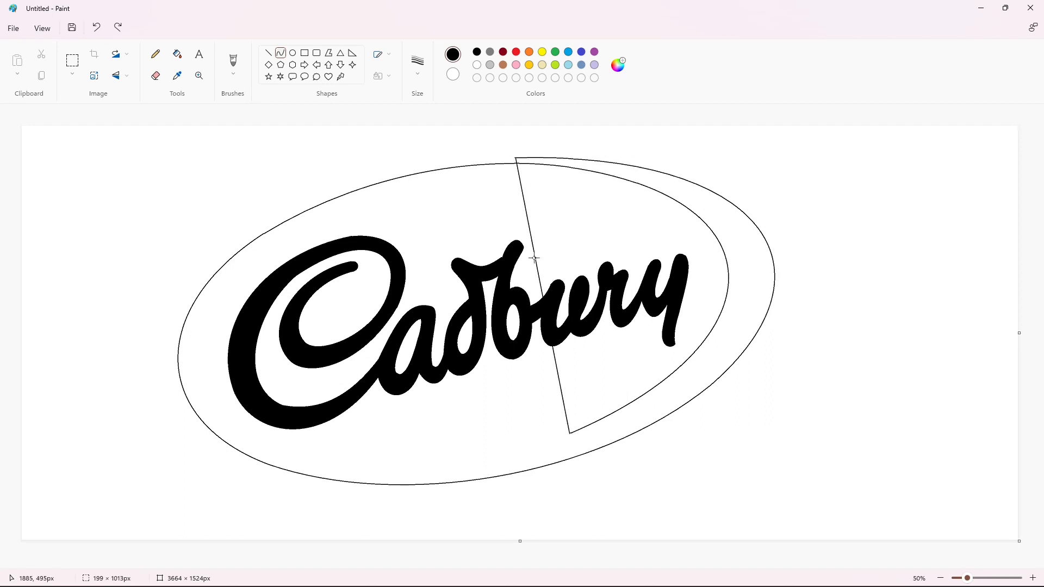
left_click_drag(535, 258, 860, 318)
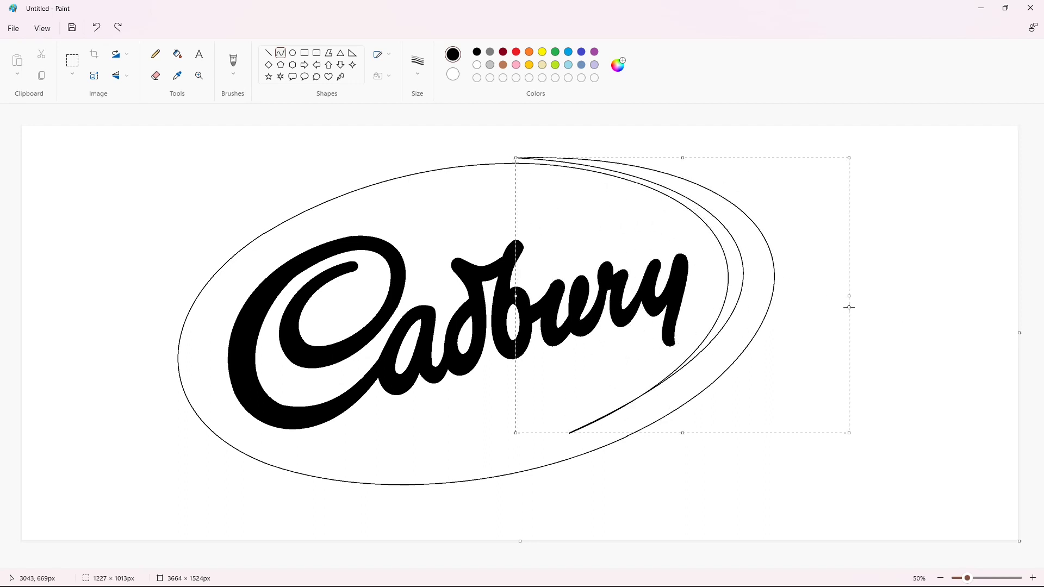
key("ctrl+z")
left_click_drag(515, 158, 570, 433)
left_click_drag(555, 311, 829, 333)
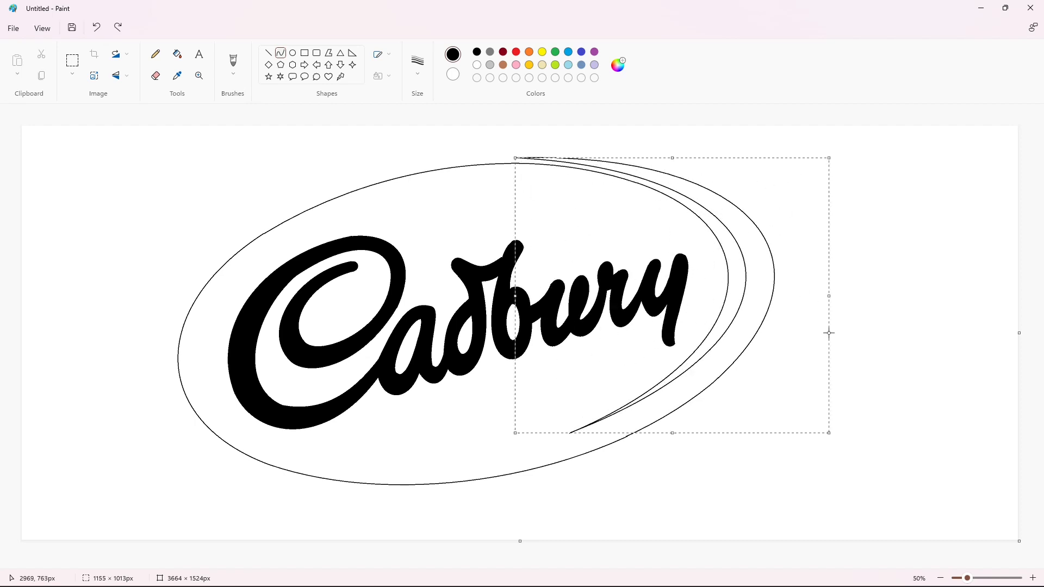
key("ctrl+z")
Step: Draw an arc between the two right-hand curves, joining the outer arc's upper tip to the inner curve's lower end
left_click_drag(517, 158, 570, 434)
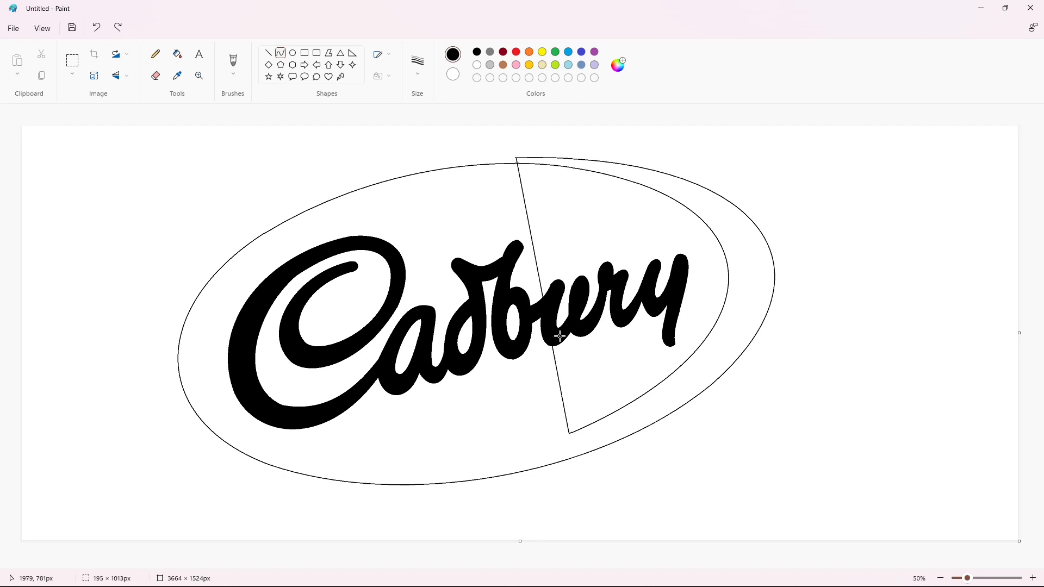
mouse_move(541, 283)
left_mouse_down()
mouse_move(785, 173)
mouse_move(755, 225)
mouse_move(825, 341)
left_mouse_up()
left_click(893, 336)
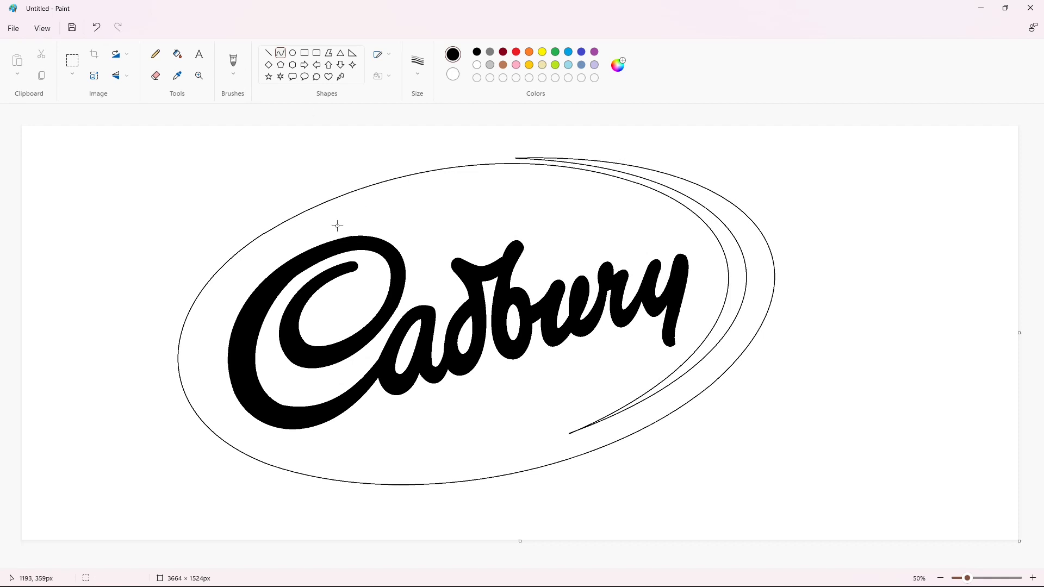
Step: Outline a long thin crescent from two curves inside the oval's upper edge, above the lettering
left_click_drag(301, 234, 653, 209)
left_click_drag(455, 188, 427, 164)
left_click_drag(511, 163, 556, 161)
left_click(786, 197)
left_click_drag(301, 234, 383, 220)
key("ctrl+z")
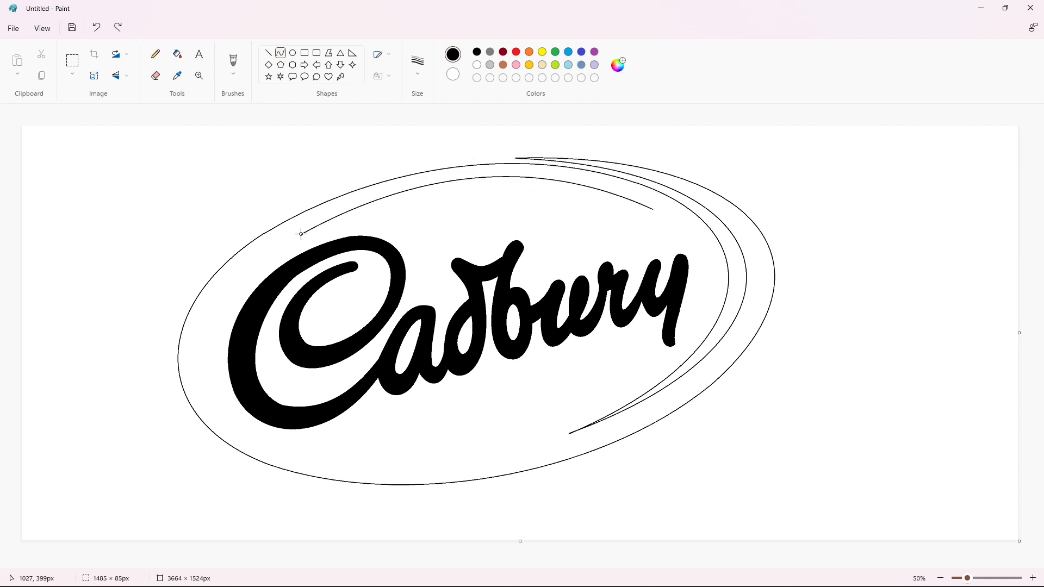
left_click_drag(300, 234, 653, 209)
left_click_drag(417, 210, 405, 187)
left_click_drag(479, 195, 529, 170)
left_click(814, 207)
Step: Outline a shorter crescent from two curves between the long upper crescent and the lettering
left_click_drag(409, 235, 631, 250)
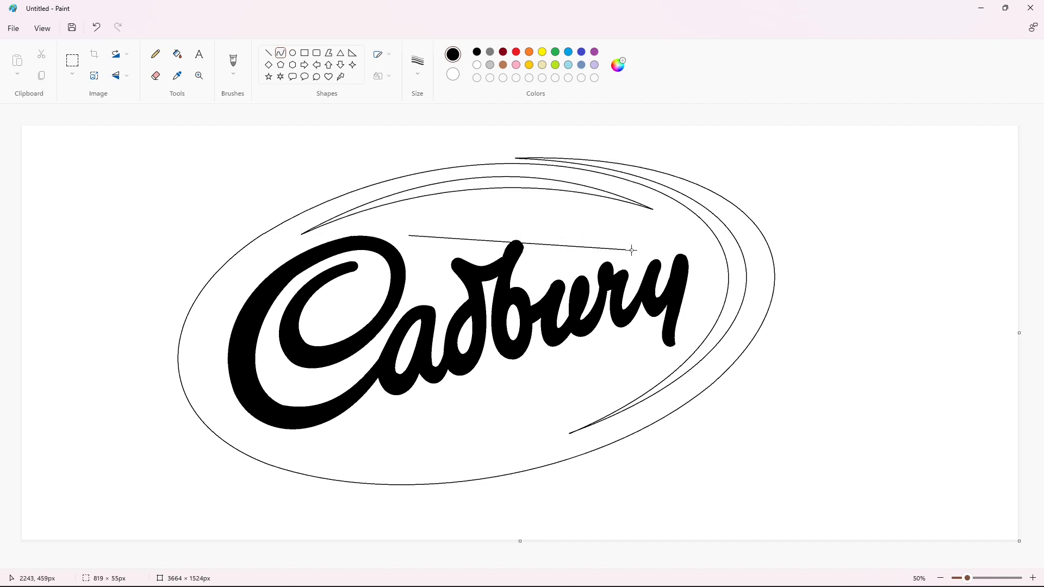
left_click_drag(520, 243, 495, 188)
left_click(714, 248)
key("ctrl+z")
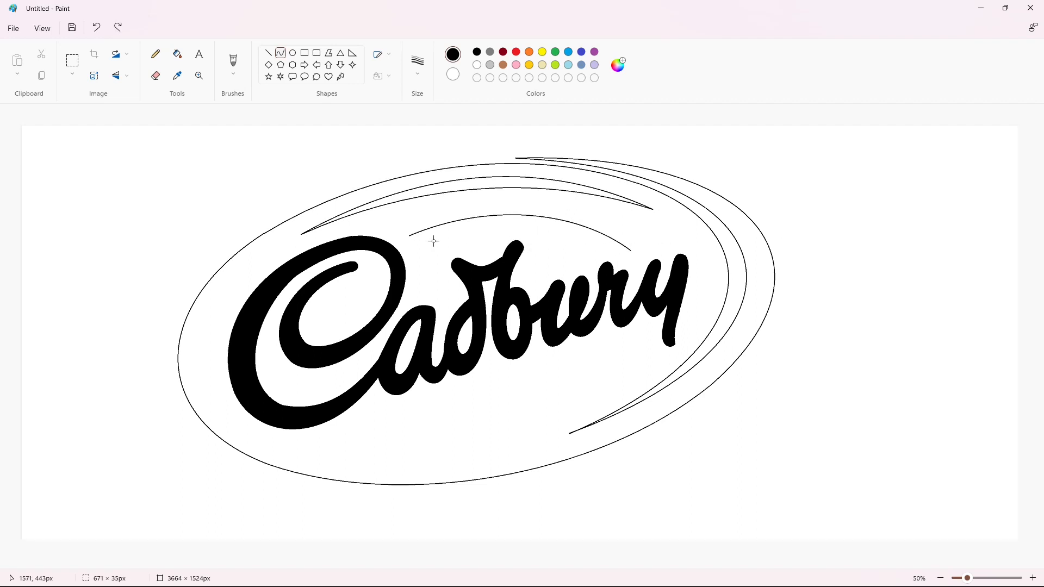
left_click_drag(409, 236, 630, 250)
left_click_drag(513, 247, 556, 219)
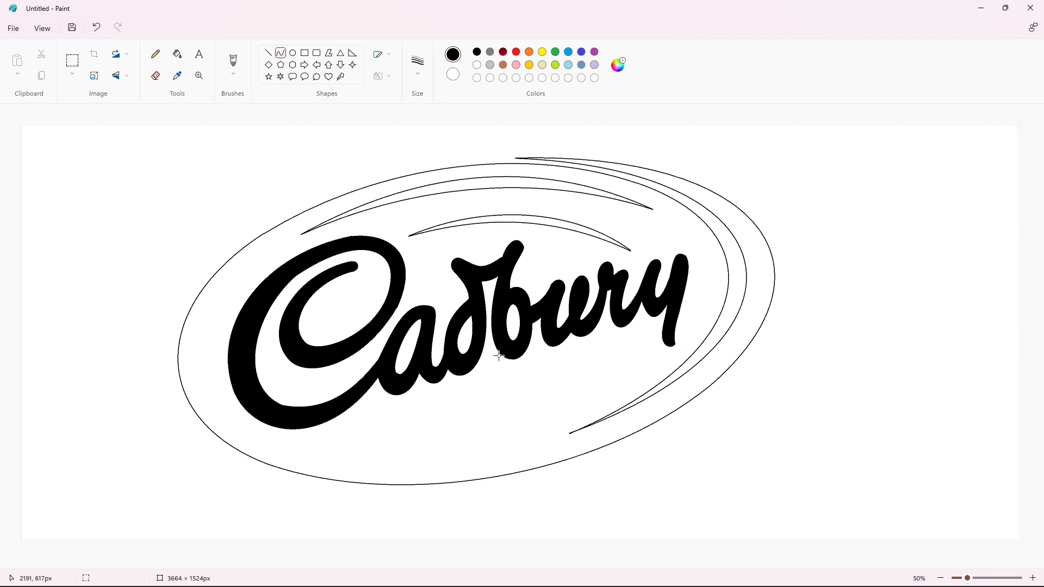
Step: Outline a thin upward-bending crescent from two curves below the right half of the lettering
left_click_drag(460, 424, 638, 353)
left_click_drag(537, 398, 660, 393)
mouse_move(460, 424)
left_mouse_down()
mouse_move(540, 408)
mouse_move(638, 355)
left_mouse_up()
mouse_move(563, 390)
left_mouse_down()
mouse_move(533, 423)
mouse_move(592, 400)
left_mouse_up()
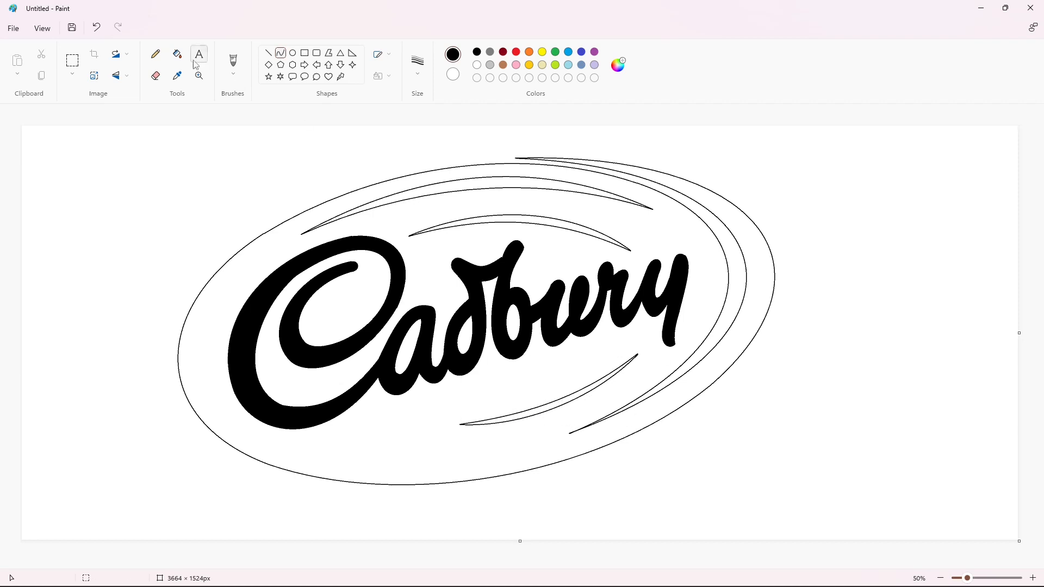
Step: Fill the three inner crescents with black to merge them with their outlines
left_click(178, 54)
left_click(517, 219)
left_click(514, 182)
left_click(562, 400)
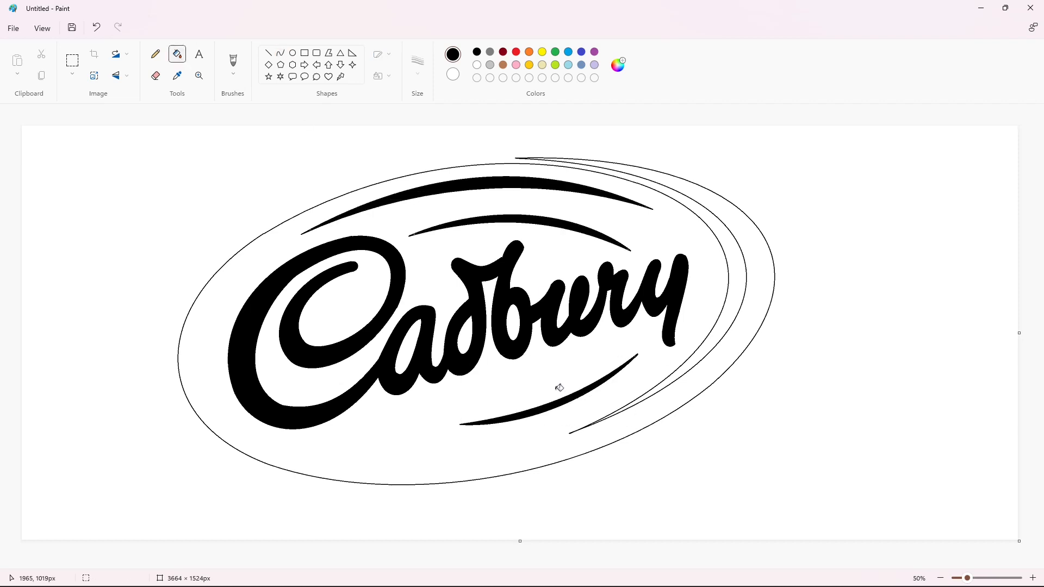
Step: Fill the oval around the lettering with purple and the three inner crescents with white
left_click(595, 52)
left_click(673, 238)
left_click(477, 65)
left_click(514, 183)
left_click(516, 219)
left_click(586, 386)
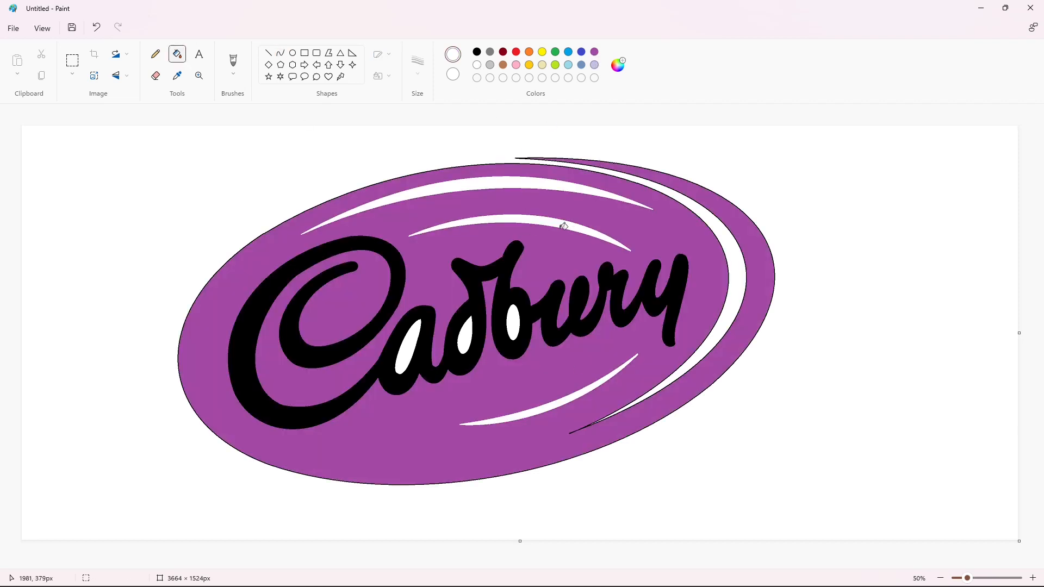
Step: Fill the background with black to absorb the oval's outline and refill it with white
left_click(477, 51)
left_click(831, 214)
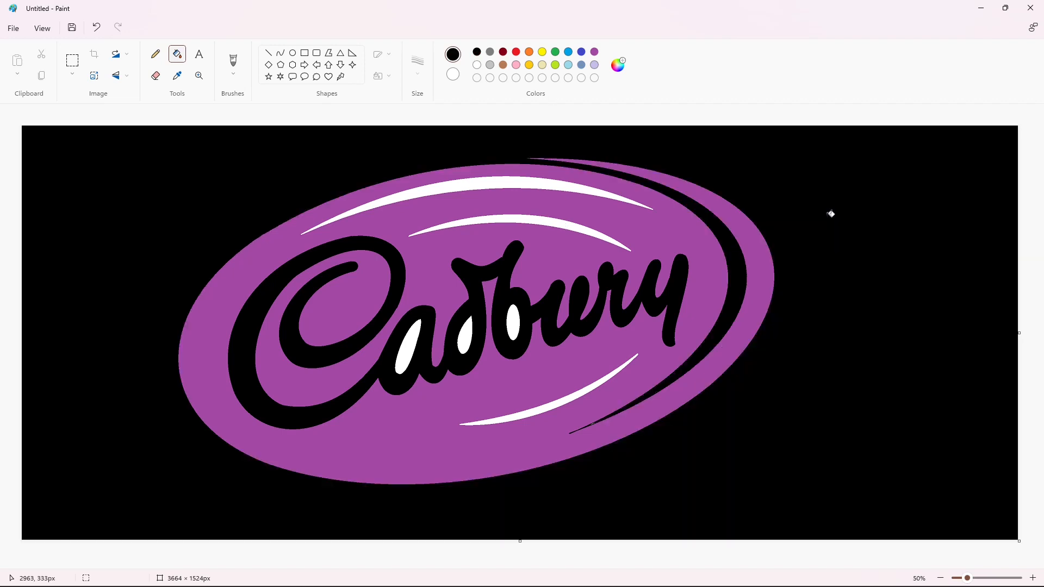
left_click(477, 65)
left_click(892, 218)
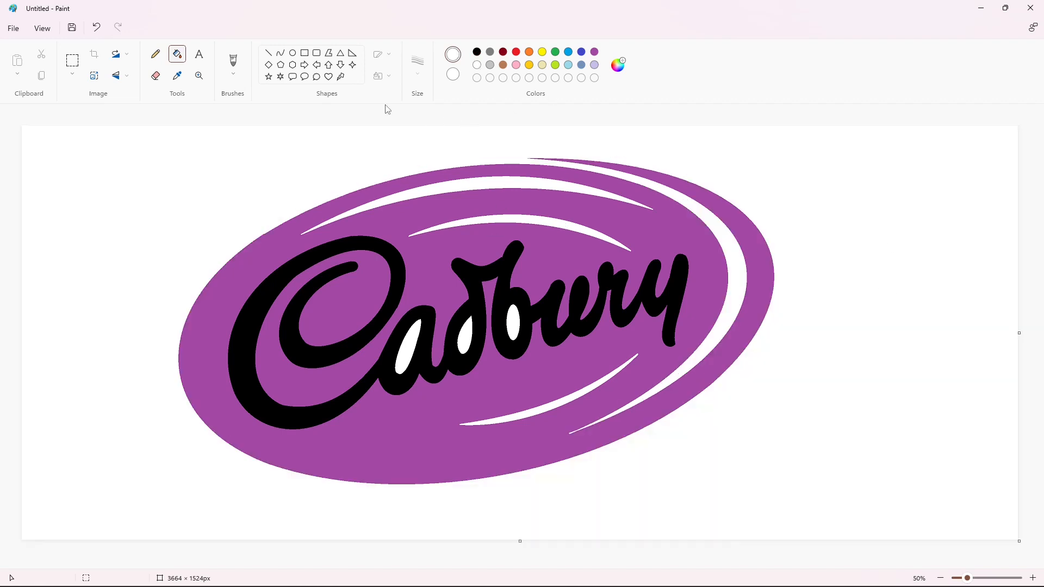
Step: Recolour the purple oval with lavender
left_click(594, 64)
left_click(661, 235)
Step: Draw a small black circle, about 87 × 89 px, just to the right of the y
left_click(477, 52)
left_click(293, 53)
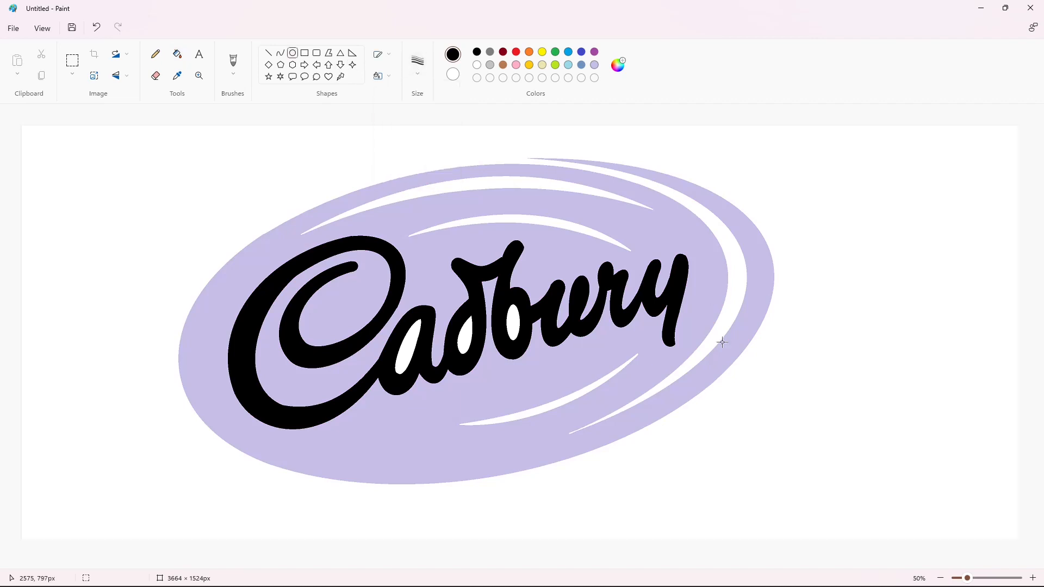
left_click_drag(694, 281, 718, 305)
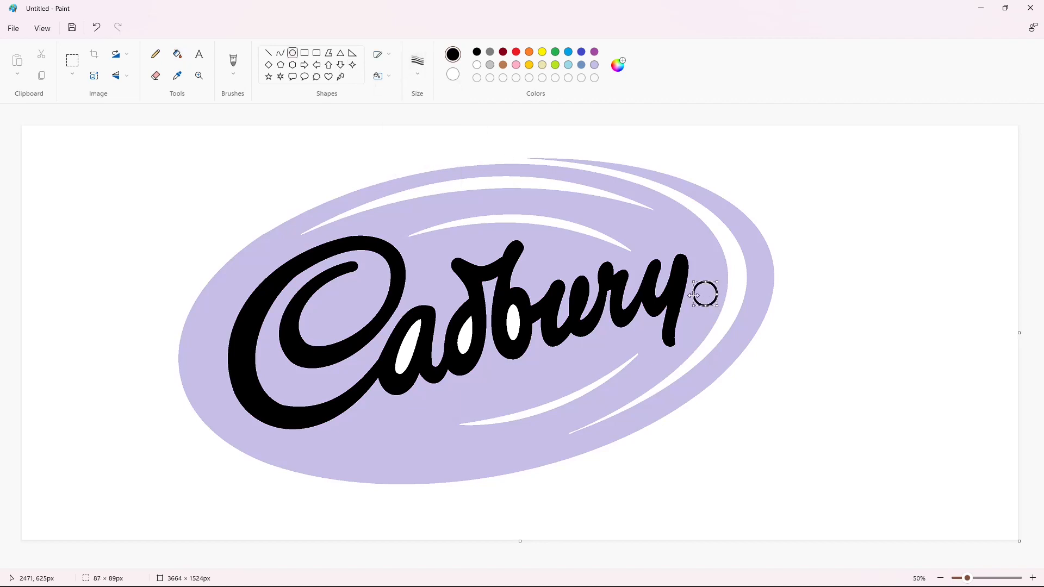
left_click(817, 315)
Step: Choose the Text tool with the Arial font at size 50
left_click(1032, 578)
left_click_drag(507, 564, 930, 555)
scroll(930, 554, "down", 2)
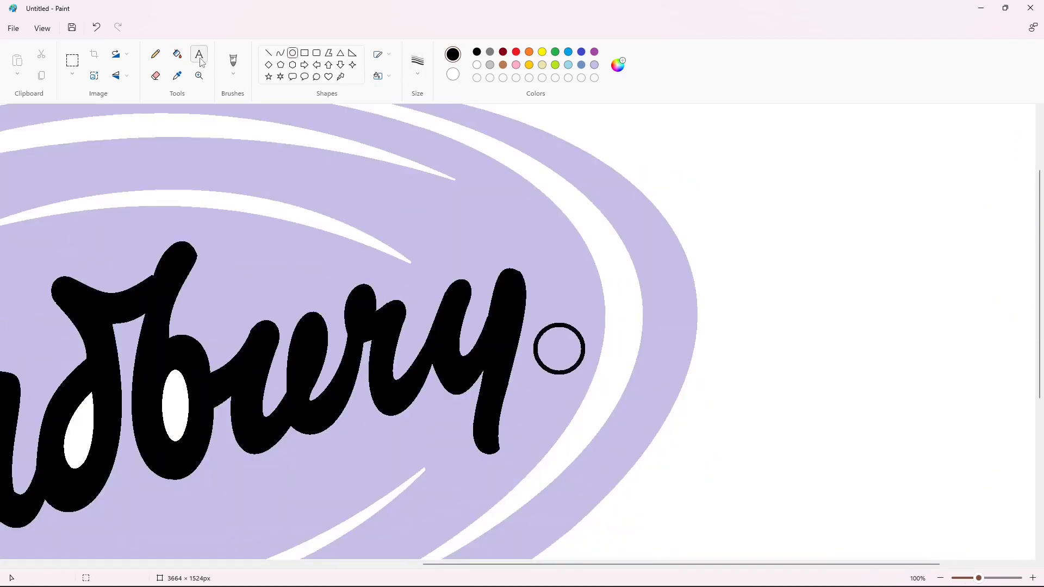
left_click(199, 55)
left_click(422, 117)
scroll(409, 158, "up", 15)
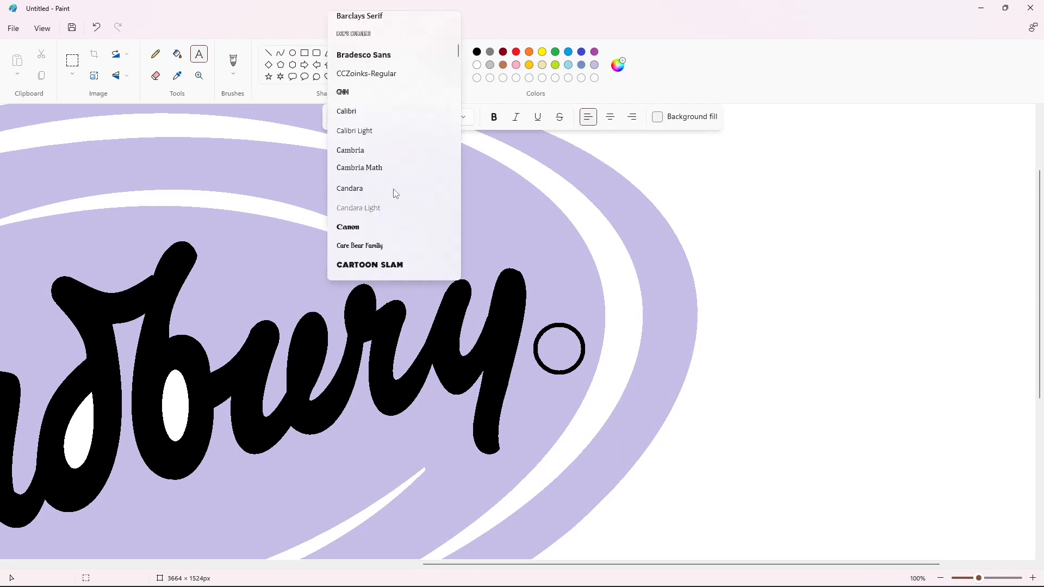
left_click(348, 123)
left_click(463, 117)
left_click(455, 299)
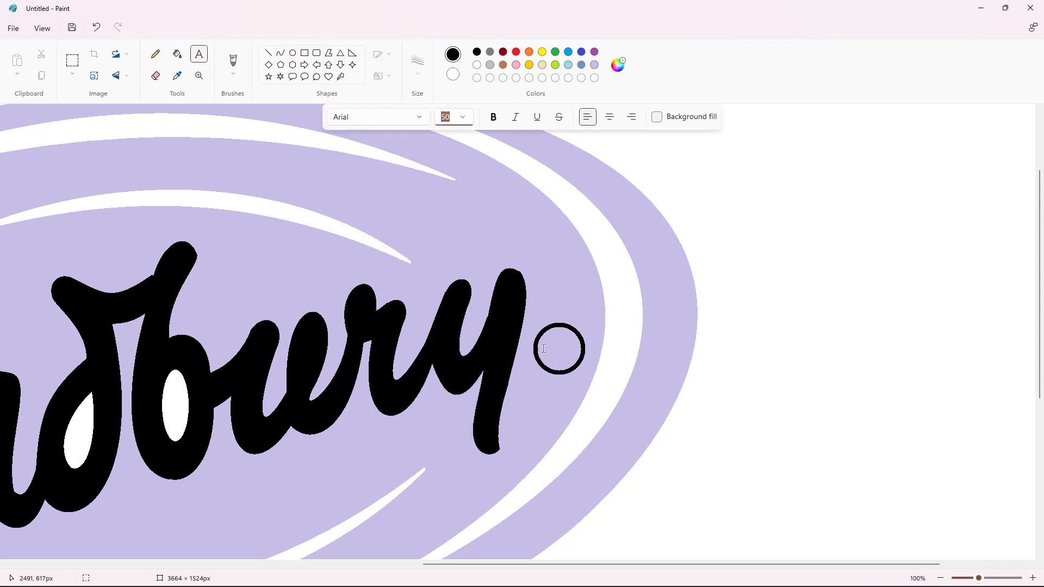
Step: Add a bold R in the small circle beside the y, enlarging its text box and shifting it towards the circle's centre
left_click(540, 352)
type("R")
key("ctrl+b")
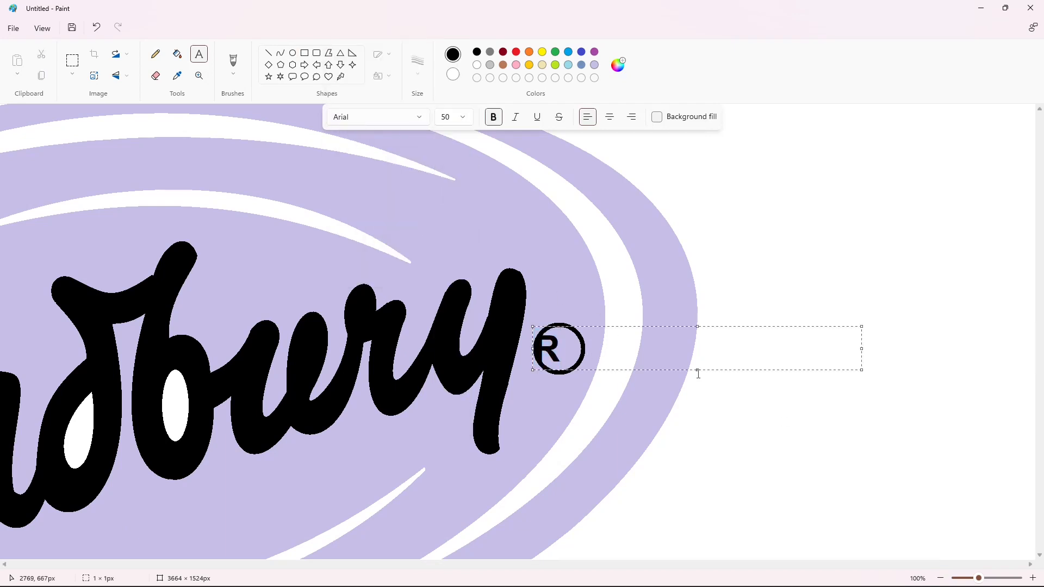
left_click_drag(697, 370, 697, 409)
left_click_drag(534, 327, 546, 328)
Step: Set the font size of the R to 52
key("ctrl+a")
left_click(463, 117)
type("52")
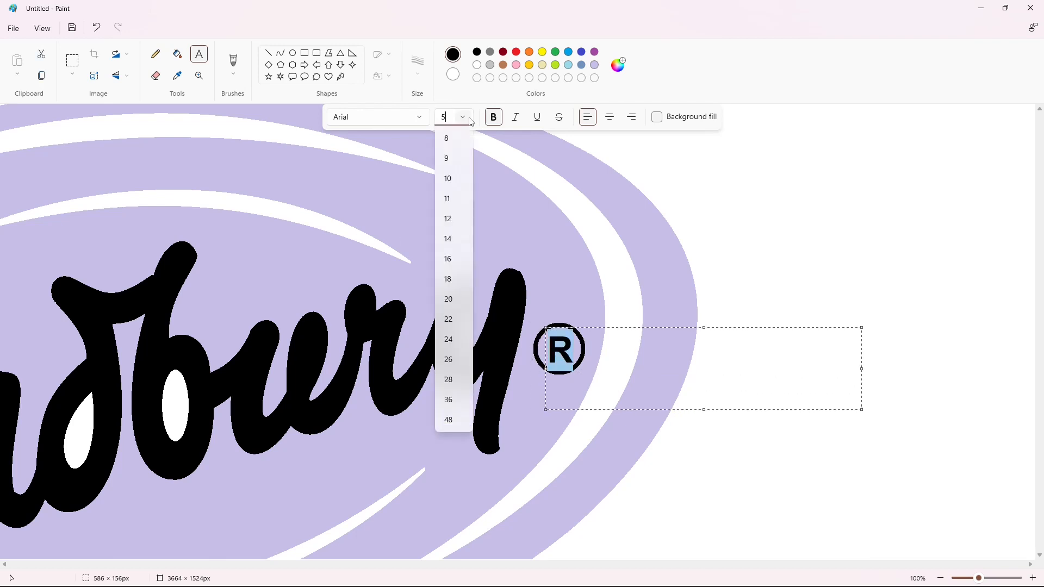
key("Return")
left_click(638, 371)
Step: Set the font size of the R to 55 and re-centre it inside the circle
key("ctrl+a")
left_click(463, 118)
type("55")
key("Return")
left_click(595, 353)
left_click_drag(545, 327, 542, 324)
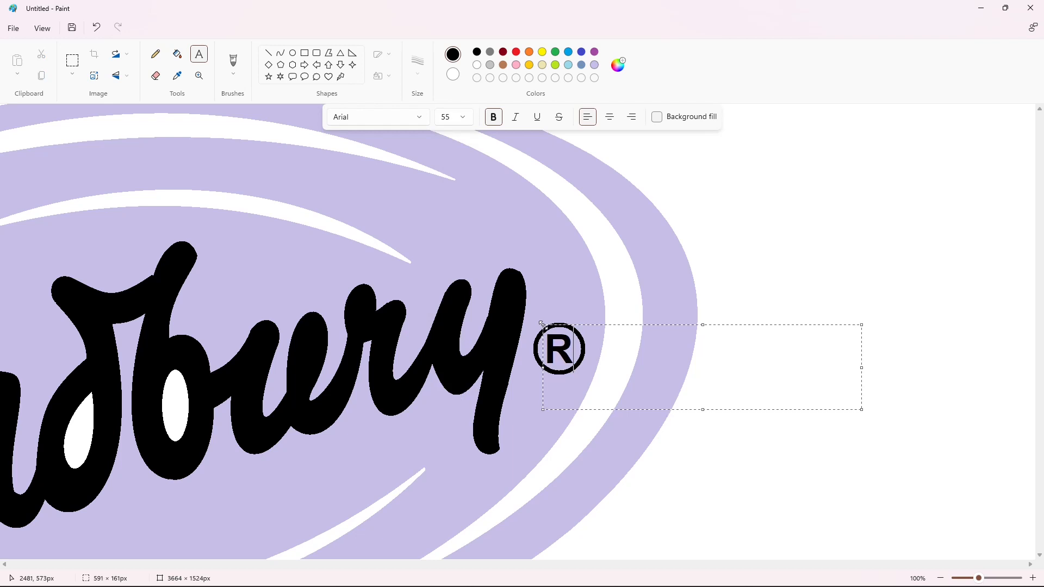
left_click(809, 436)
Step: Finish placing the R inside the circle and choose indigo from the palette as the foreground colour
scroll(810, 437, "up", 2)
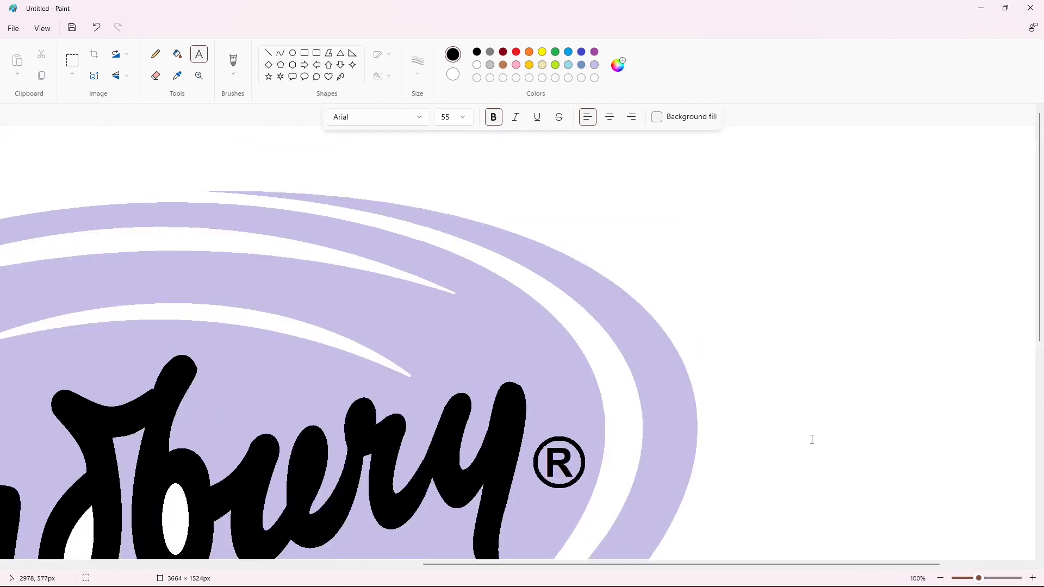
left_click(941, 578)
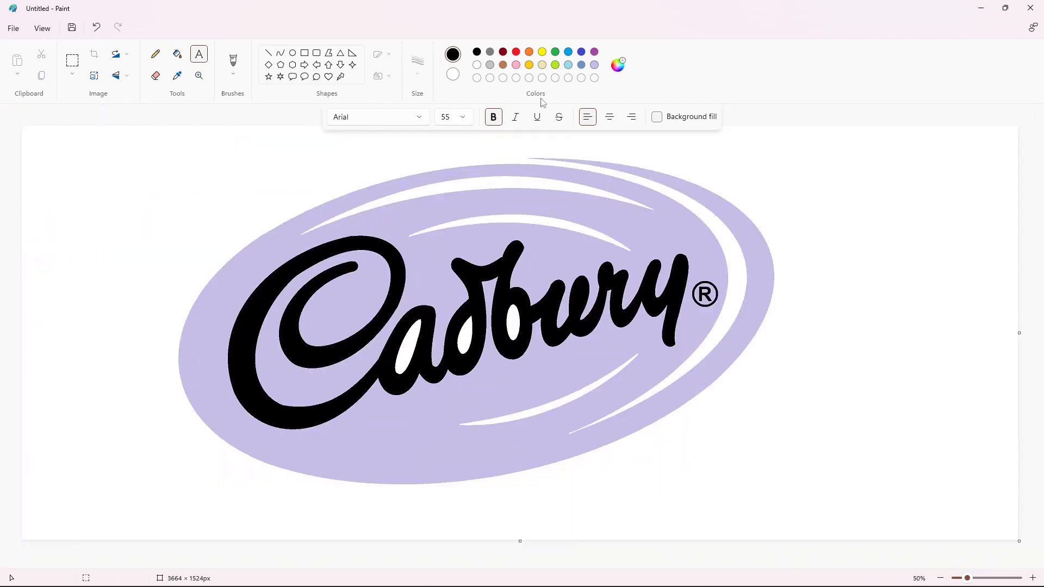
left_click(582, 52)
left_click(621, 66)
left_click(677, 139)
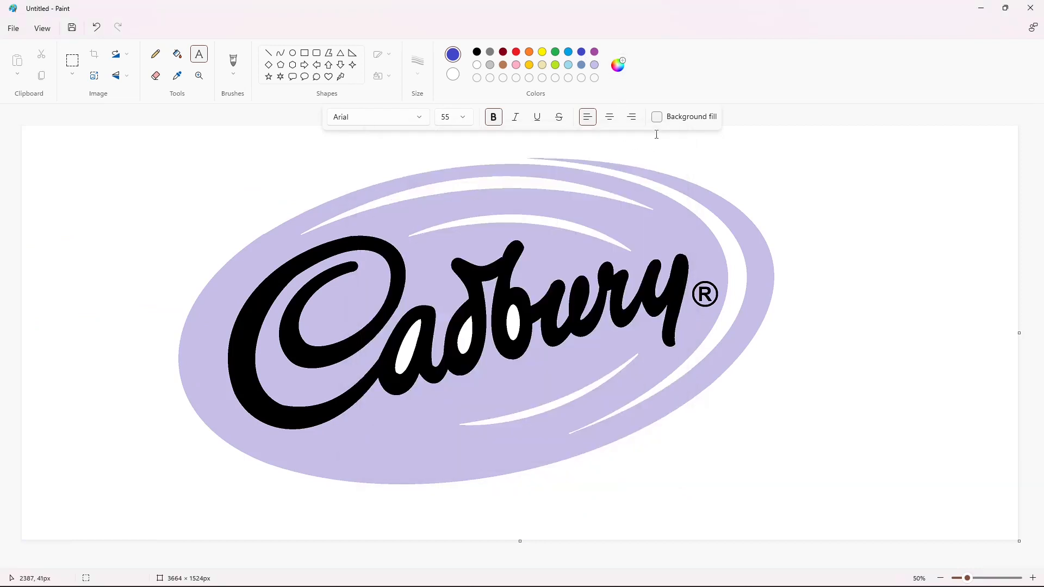
Step: Mix the custom blue #3634A8 and fill the lavender oval with it
left_click(177, 54)
left_click(621, 65)
mouse_move(462, 227)
left_mouse_down()
mouse_move(474, 227)
mouse_move(465, 215)
left_mouse_up()
left_click_drag(564, 214, 564, 228)
key("Return")
left_click(501, 292)
Step: Fill the white openings inside the letters a, d and b with the blue #3634A8
left_click(619, 65)
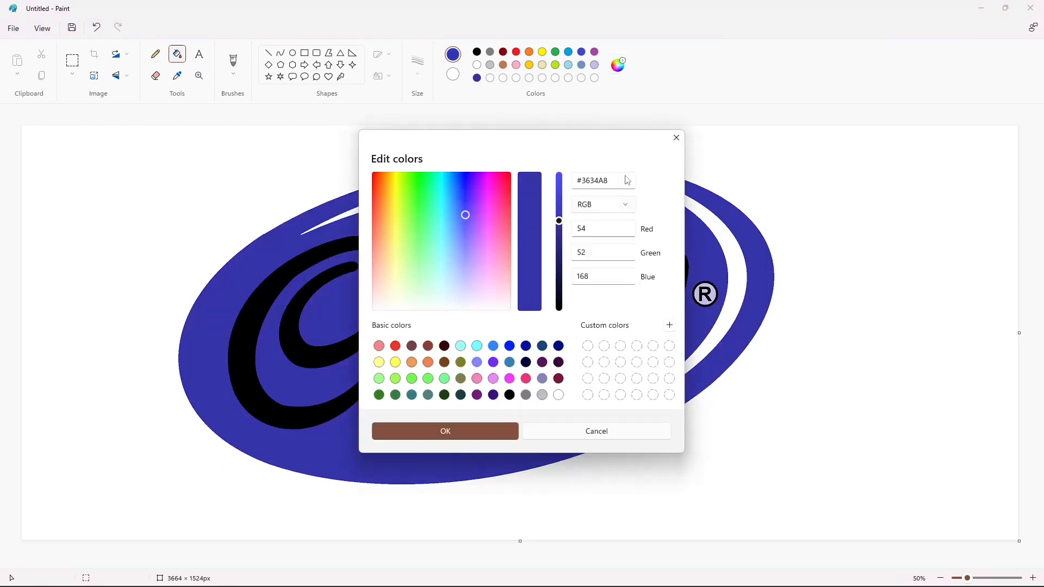
key("Return")
left_click(409, 350)
left_click(465, 335)
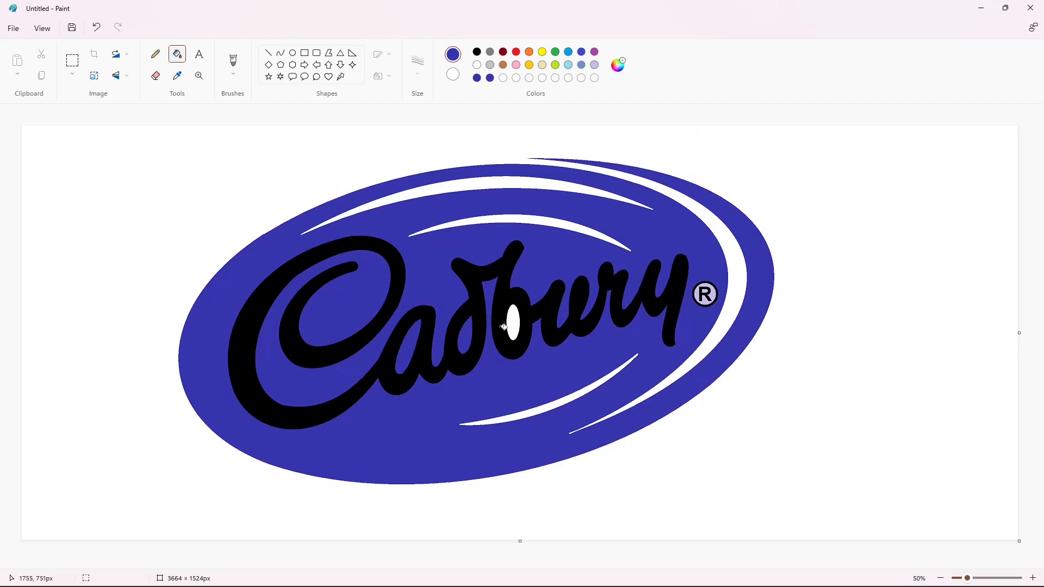
left_click(511, 321)
Step: Refine the edges and pointed tips of the white crescents with short straight blue lines
left_click(1033, 578)
left_click_drag(472, 570, 680, 503)
left_click(268, 53)
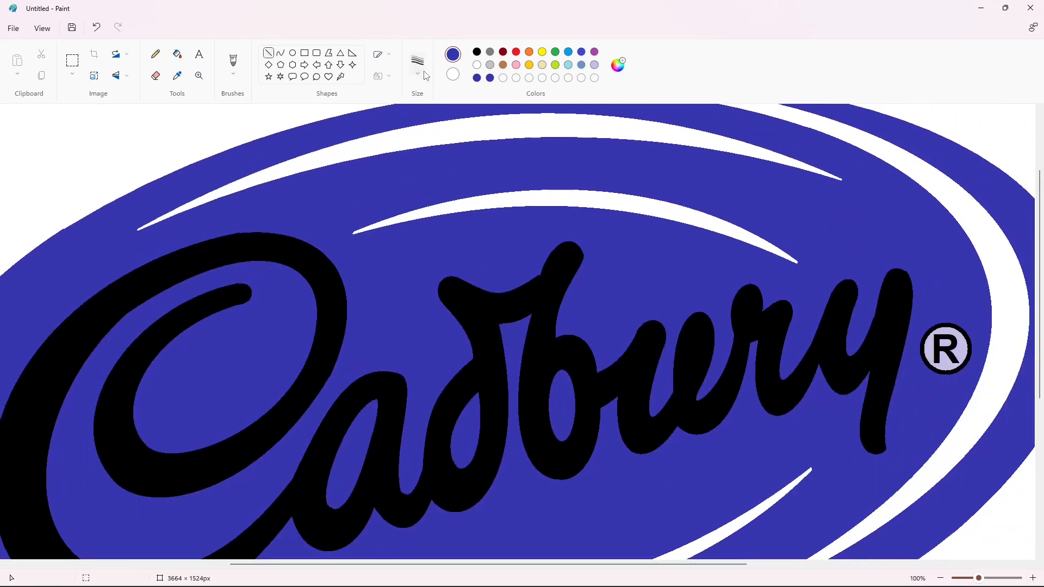
mouse_move(835, 173)
left_mouse_down()
mouse_move(858, 191)
mouse_move(817, 163)
left_mouse_up()
left_click(888, 180)
left_click_drag(156, 217, 107, 245)
left_click(316, 247)
left_click_drag(775, 241, 796, 261)
scroll(830, 330, "down", 2)
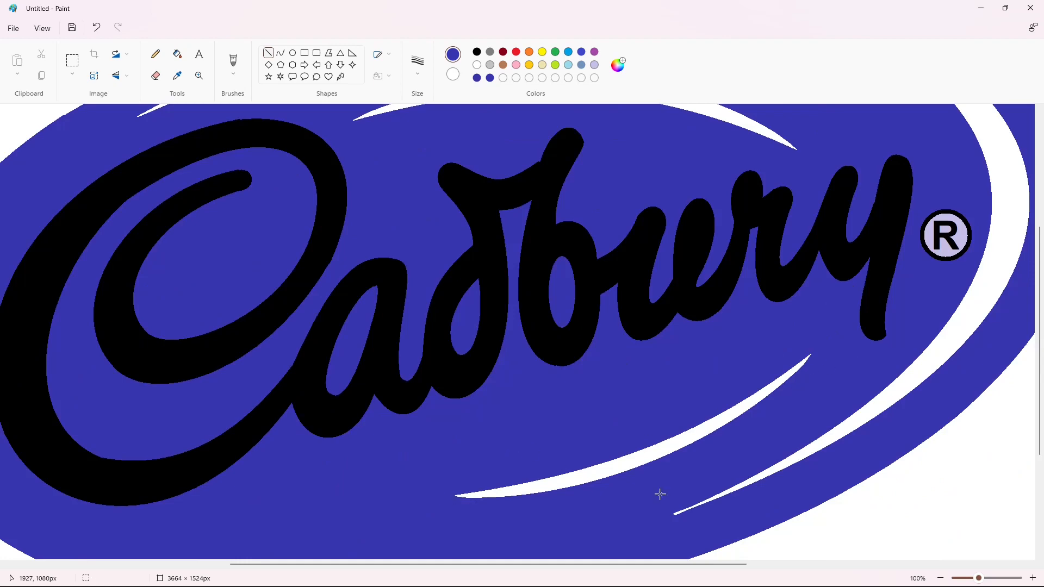
scroll(659, 494, "down", 2)
scroll(754, 446, "up", 5)
left_click(940, 578)
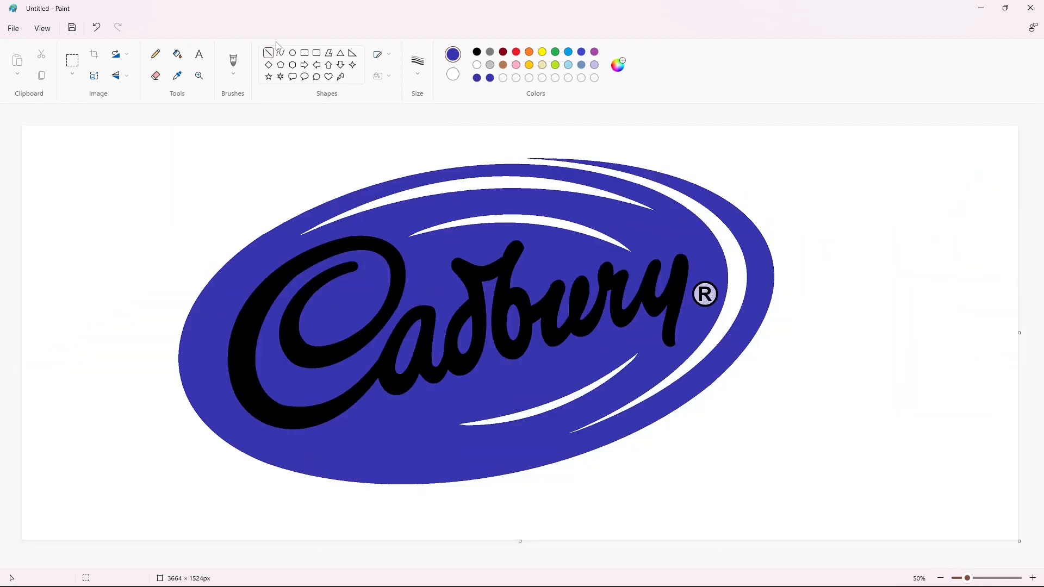
Step: Fill the registered mark's background with blue, and its ring, its R and the Cadbury lettering with white
left_click(177, 54)
left_click(710, 288)
left_click(477, 65)
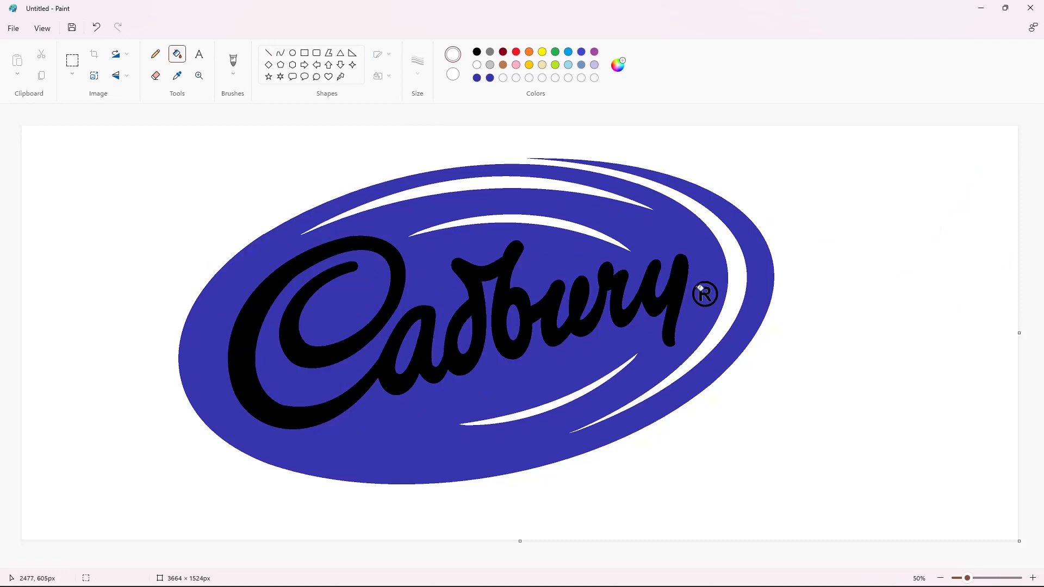
left_click(718, 287)
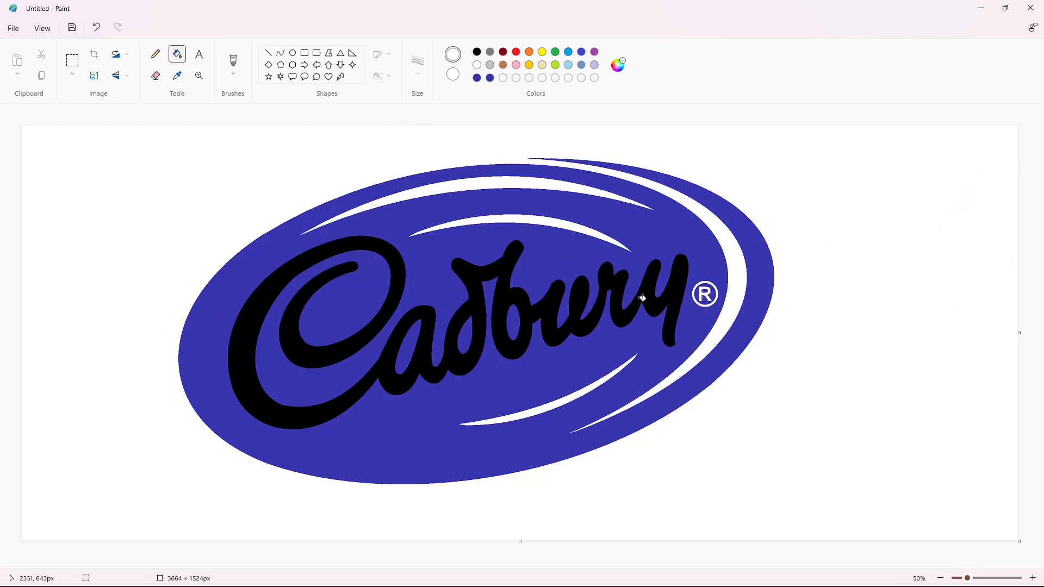
left_click(507, 280)
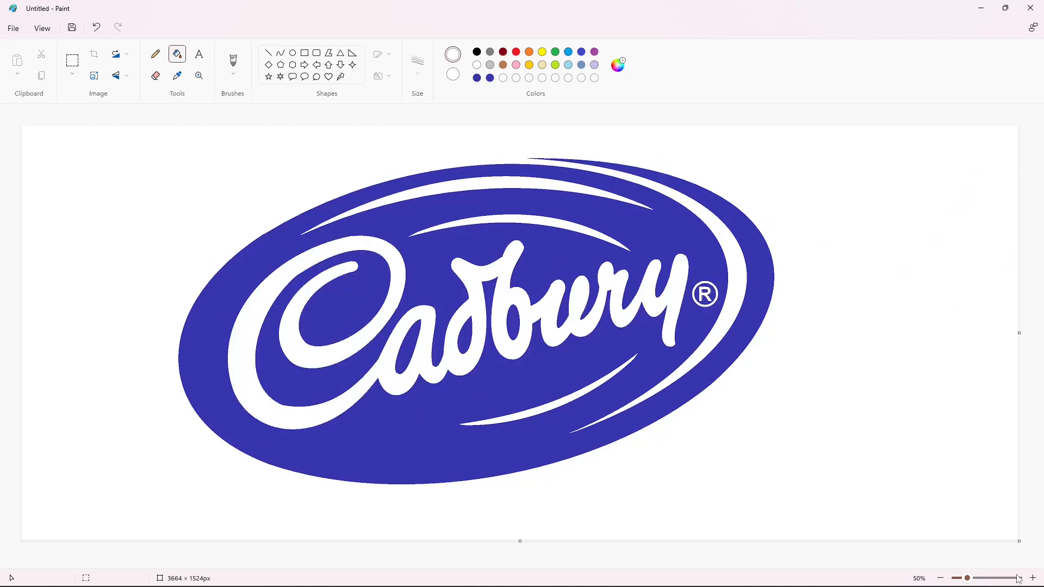
Step: Touch up the notch where the d's upper stroke meets the b with a short blue line, and reselect white
left_click(1033, 578)
scroll(513, 537, "down", 3)
left_click_drag(517, 565, 754, 543)
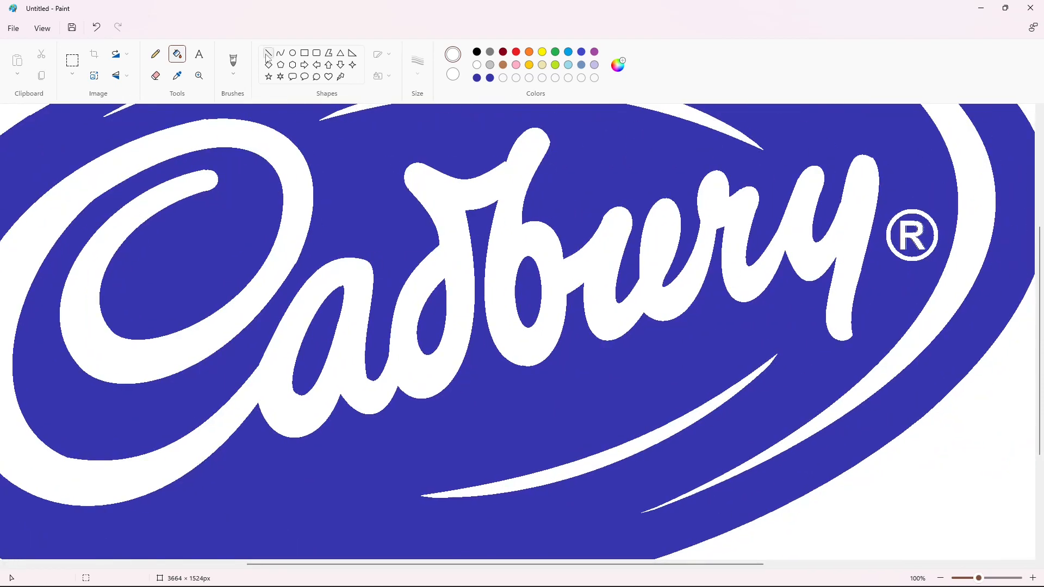
left_click(267, 54)
left_click(491, 79)
mouse_move(511, 157)
left_mouse_down()
mouse_move(501, 169)
mouse_move(517, 152)
left_mouse_up()
left_click(477, 66)
left_click(940, 578)
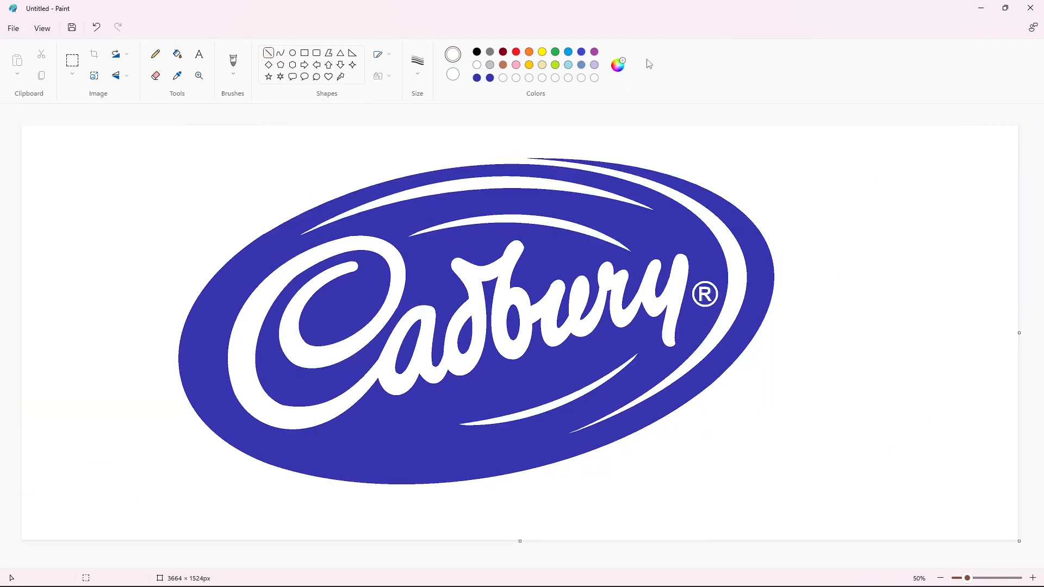